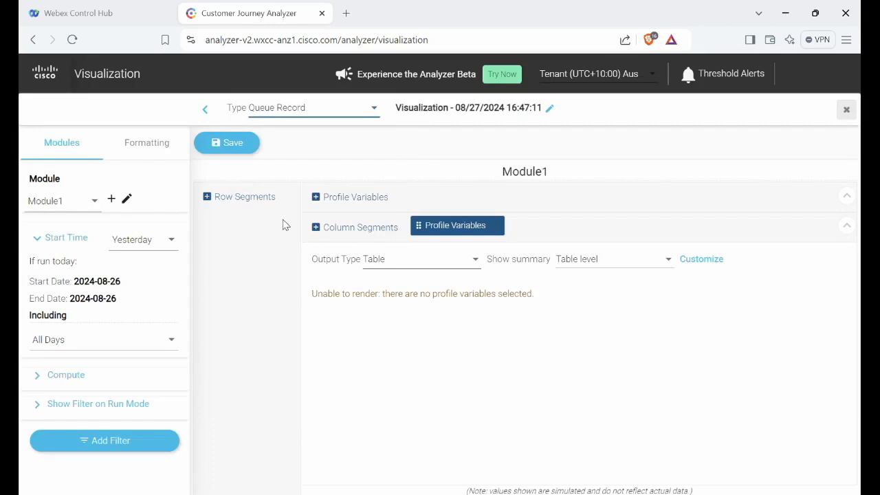
Rename the visualization to the owner's first name followed by "Report" and set its start time to This Month
click(549, 108)
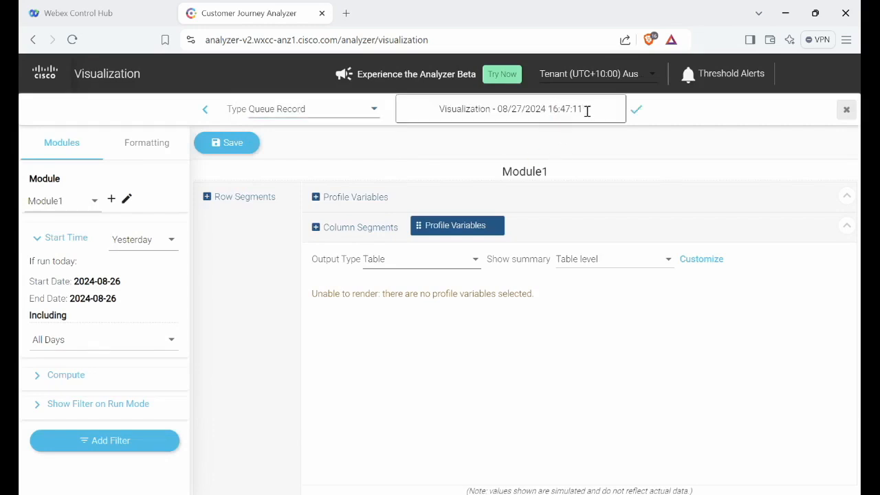
drag(614, 110, 397, 114)
text(Sarah's Report)
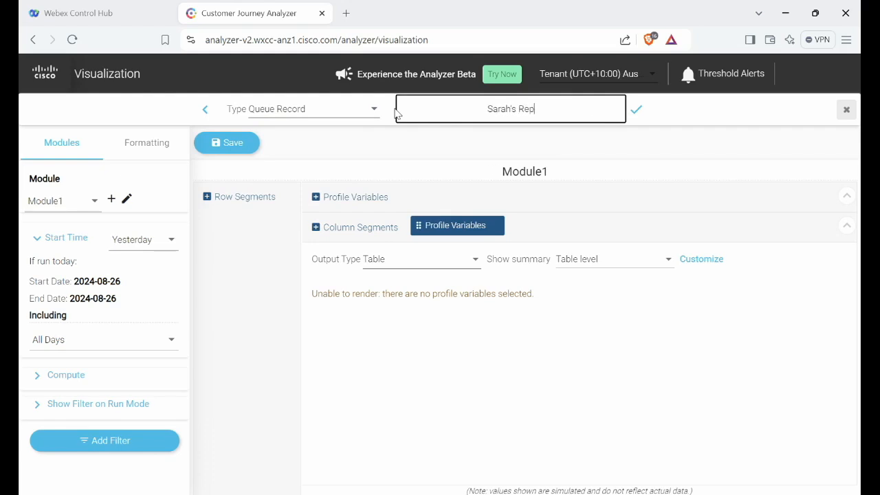
click(637, 112)
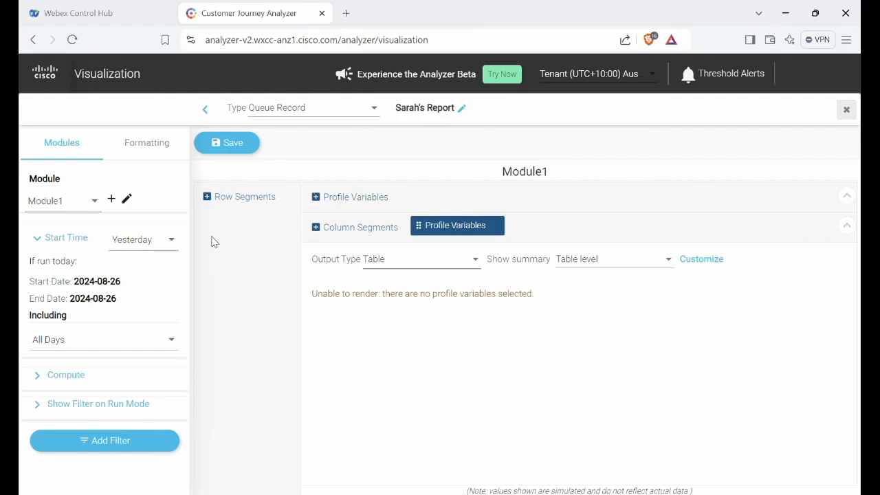
click(161, 249)
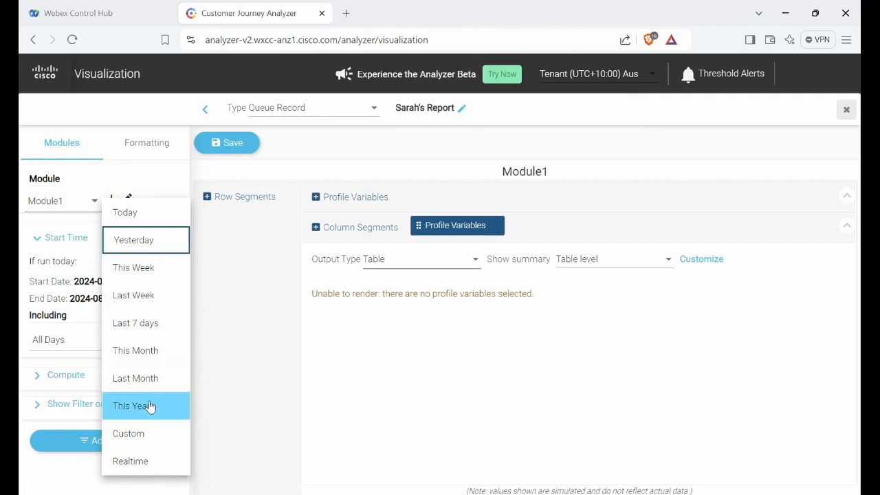
click(141, 351)
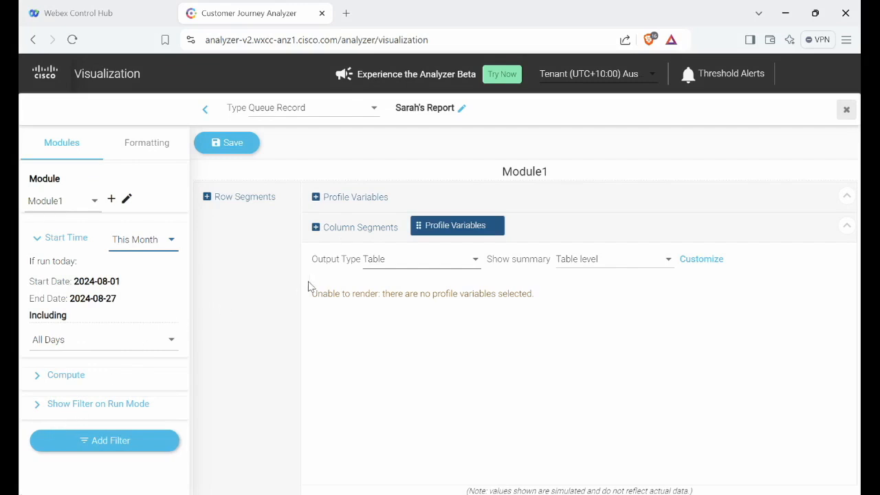
Create a profile variable named Total from the Contact Session ID field, using the Count of Contact Session ID formula
click(349, 197)
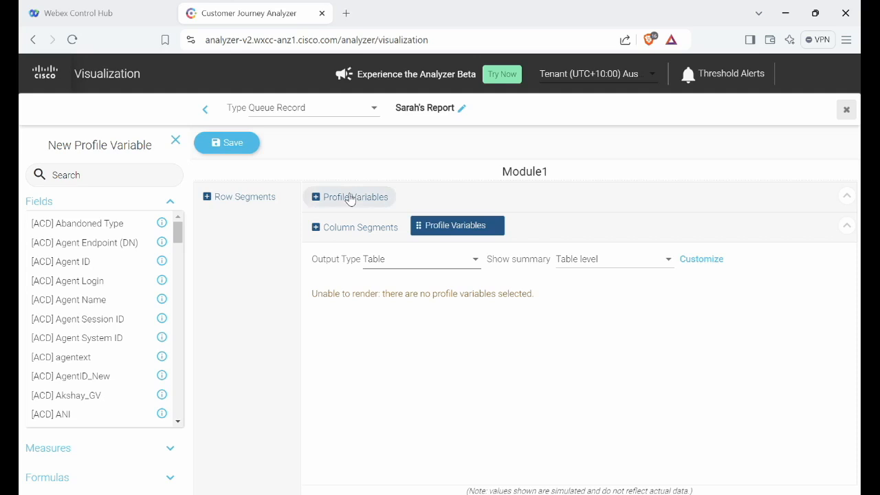
click(106, 175)
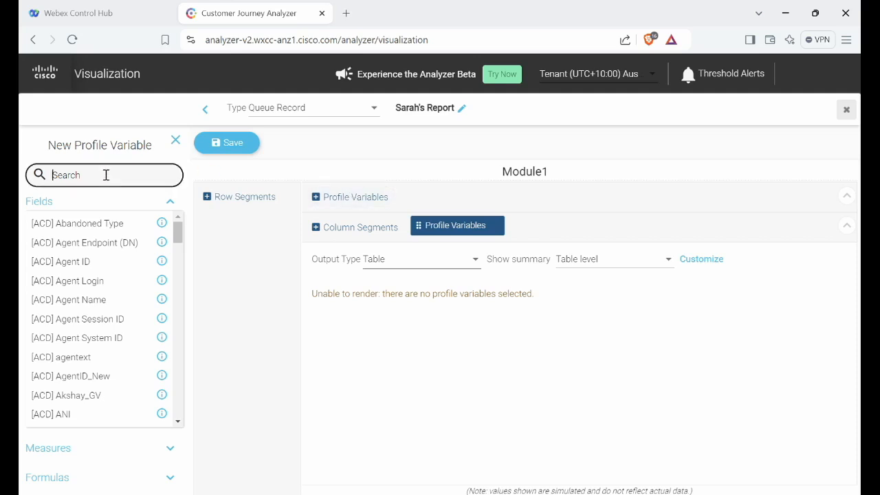
text(sess)
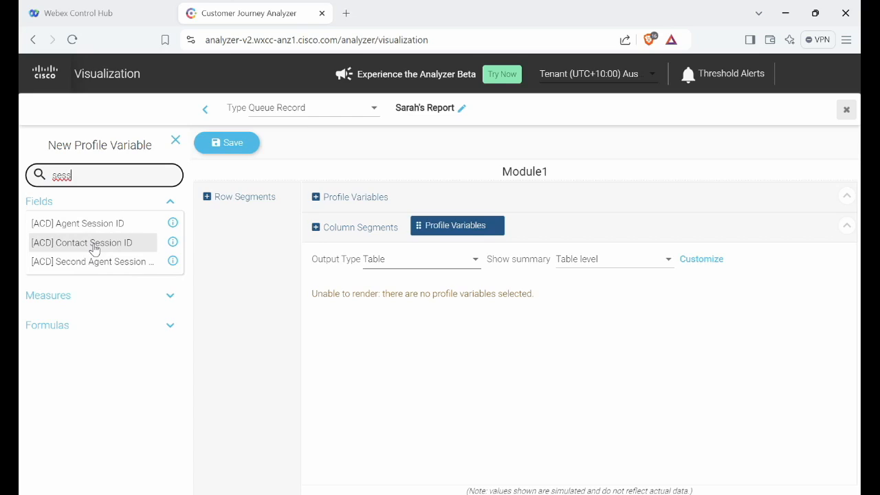
drag(95, 248, 501, 200)
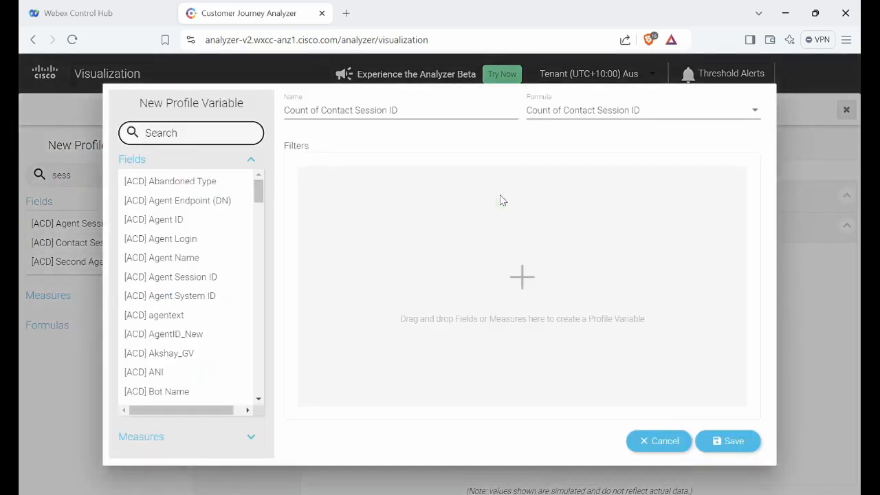
click(741, 115)
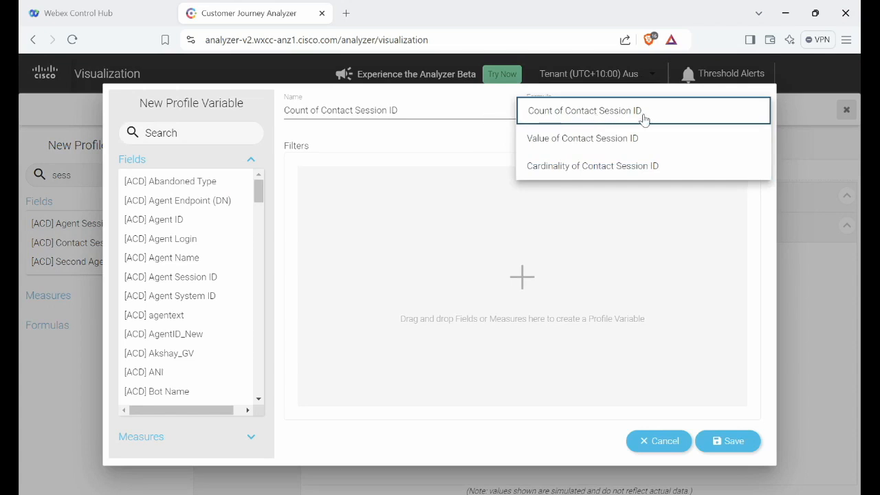
click(564, 116)
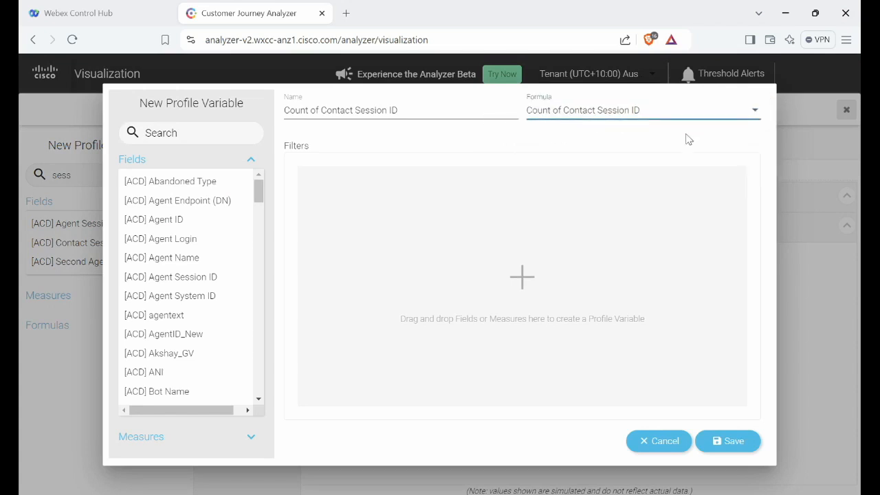
drag(415, 111, 197, 118)
text(Totals)
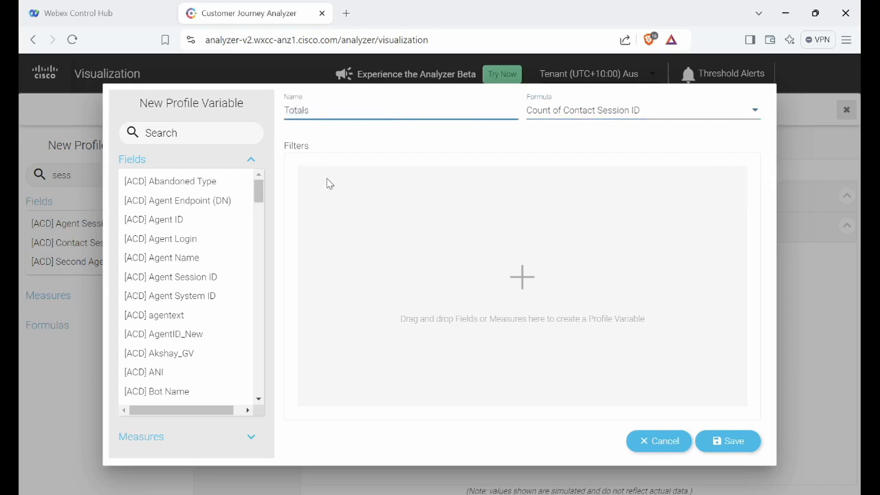
key(BackSpace)
Filter the Total variable to Channel Type is in telephony and save the variable
click(191, 134)
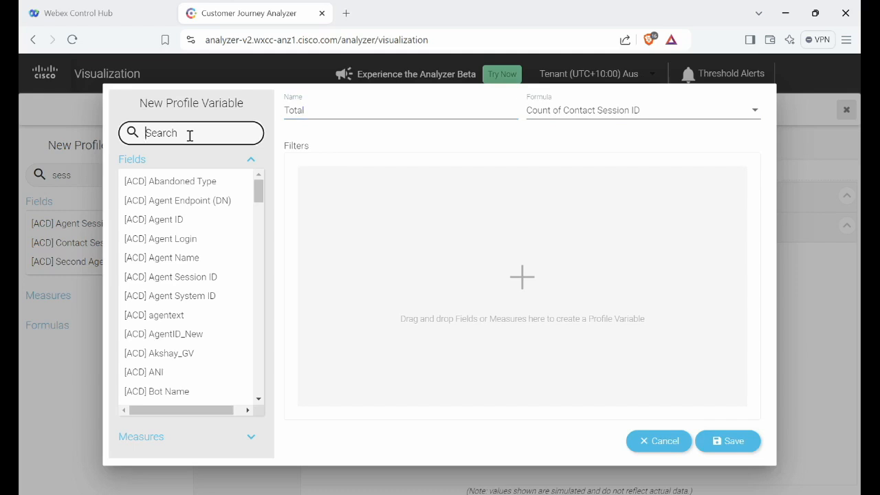
text(chan)
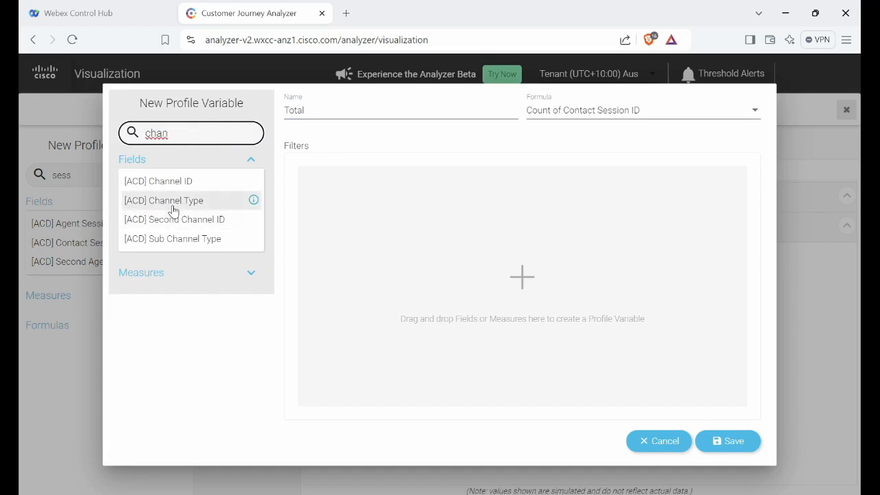
drag(165, 200, 365, 186)
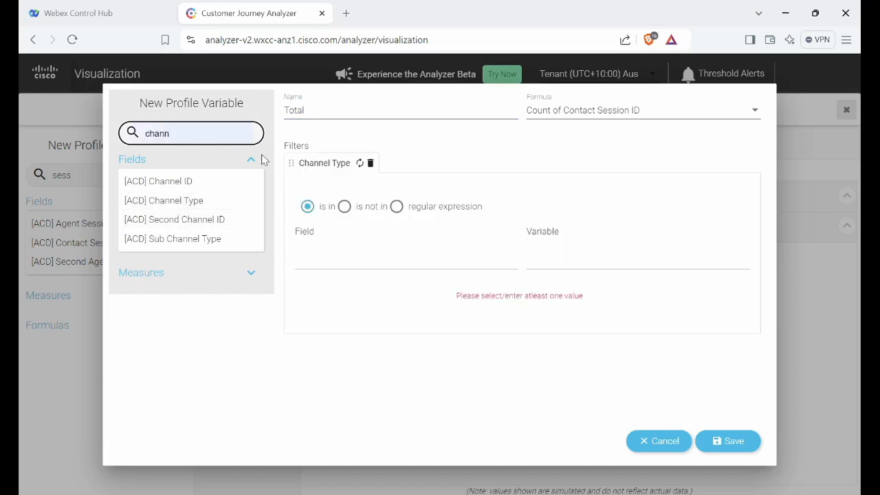
click(327, 267)
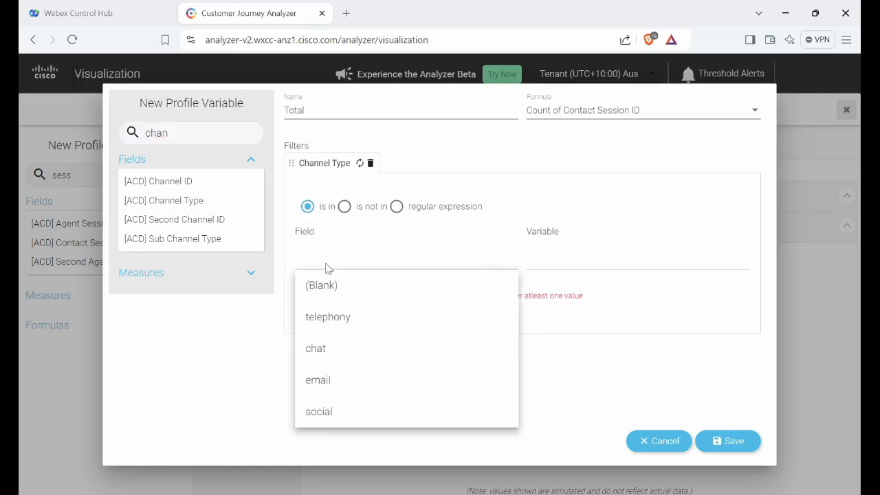
click(328, 319)
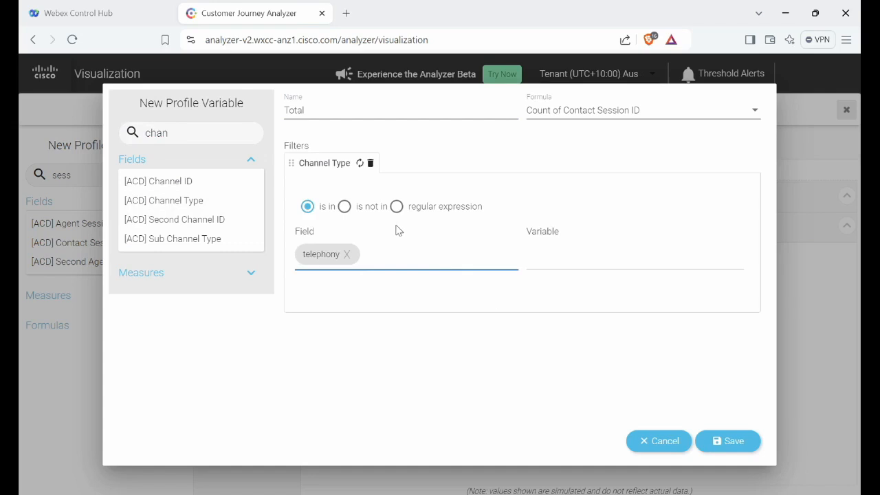
click(730, 444)
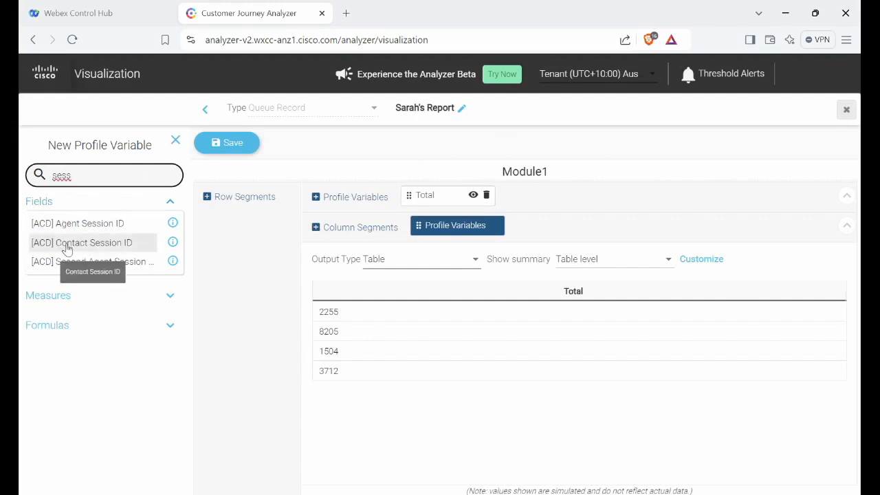
Create a second profile variable from Contact Session ID named Abandoned Calls, keeping the Count of Contact Session ID formula
drag(67, 249, 563, 207)
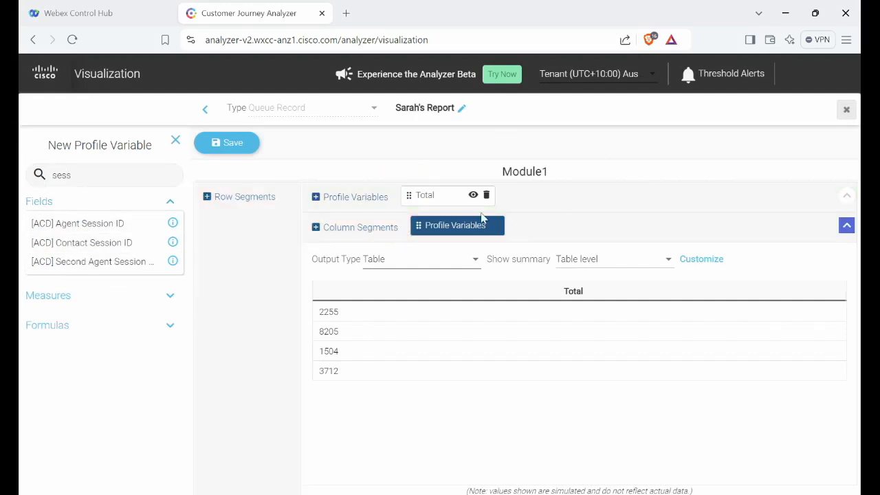
drag(27, 248, 550, 169)
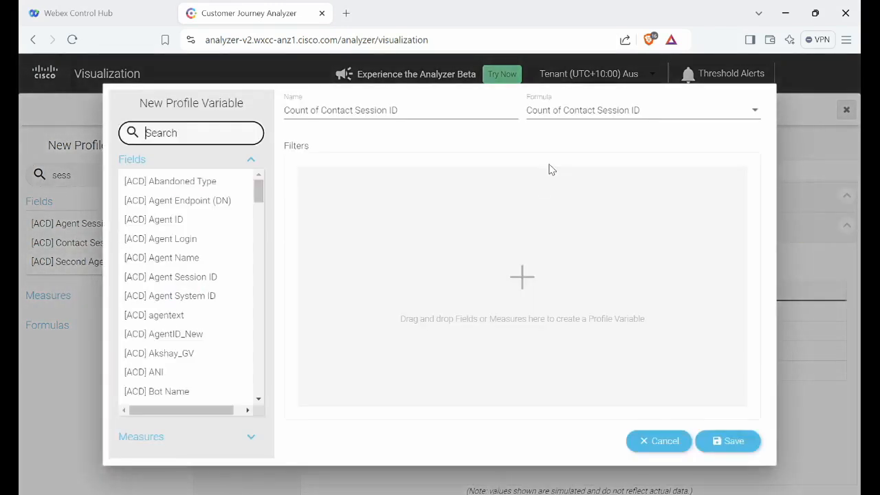
click(625, 121)
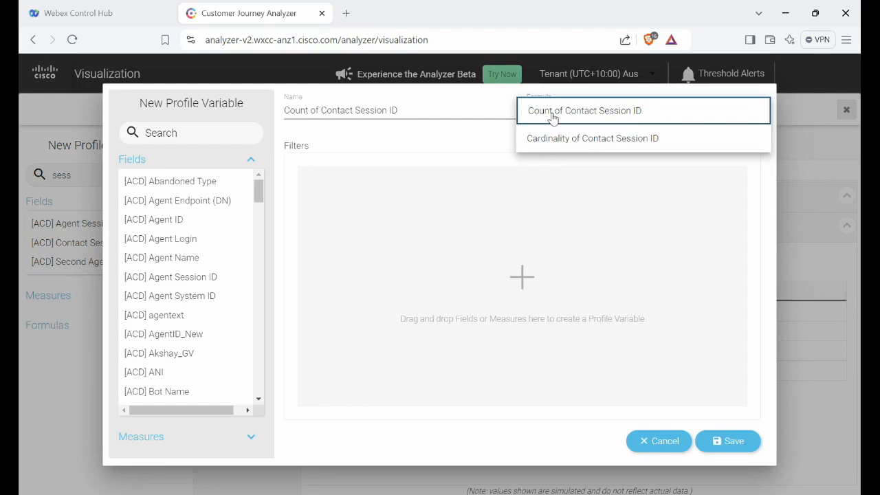
click(419, 114)
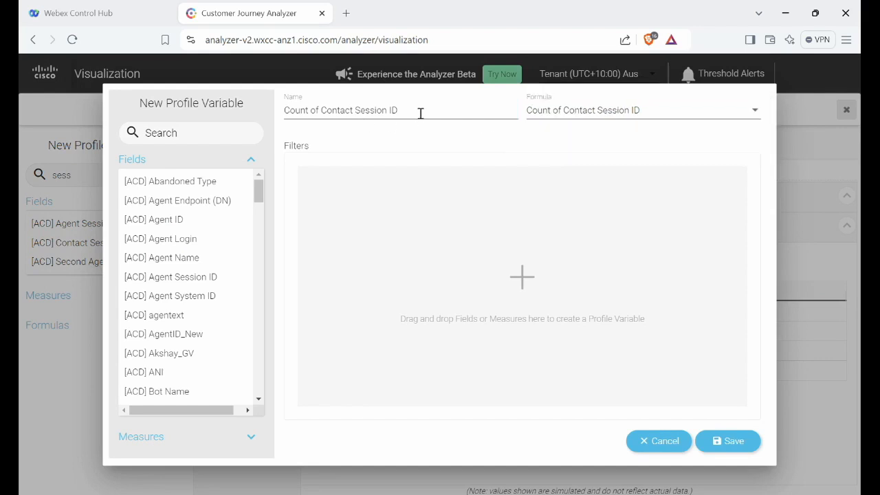
drag(419, 114, 240, 121)
text(A)
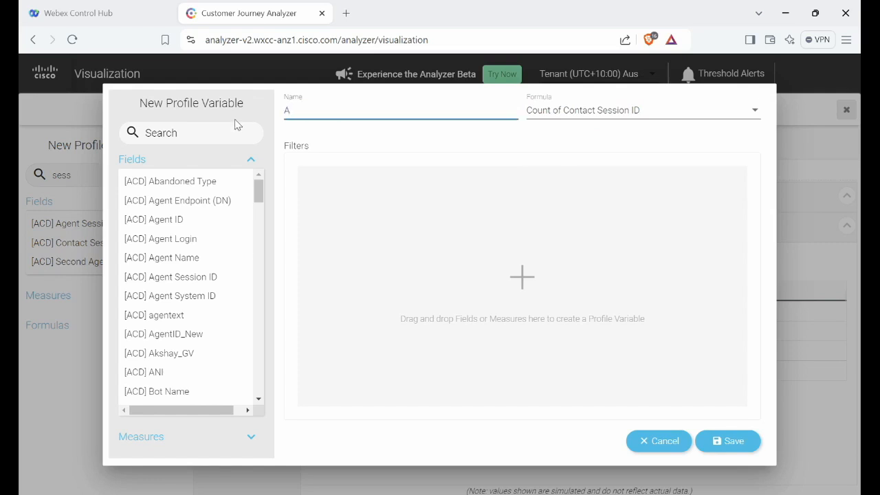
text(bandoned Calls)
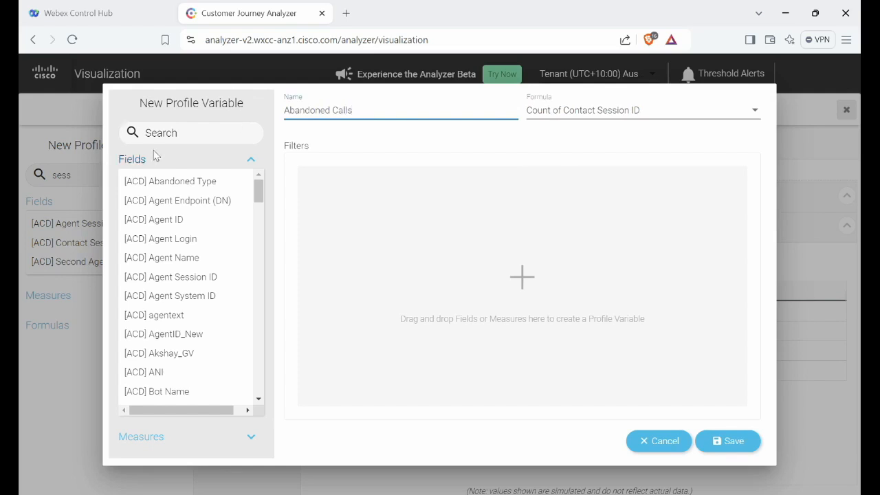
Add a Channel Type filter to the Abandoned Calls variable that includes only telephony
click(165, 133)
text(Cha)
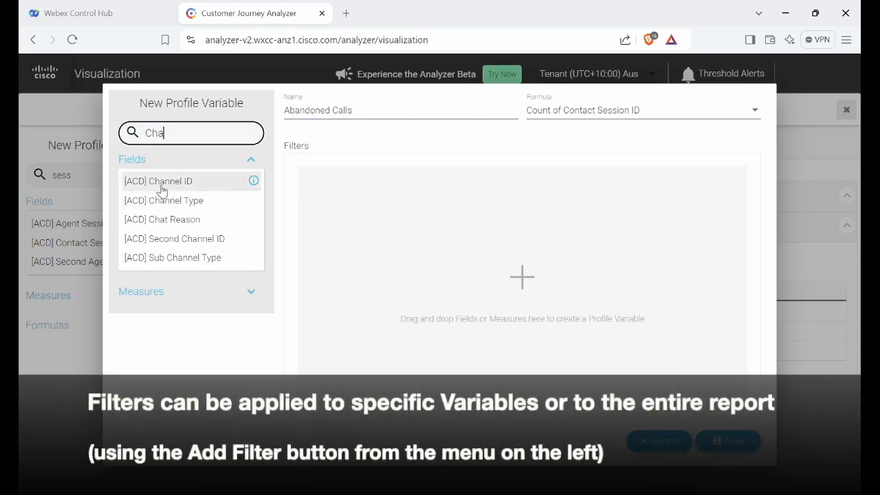
drag(163, 200, 349, 180)
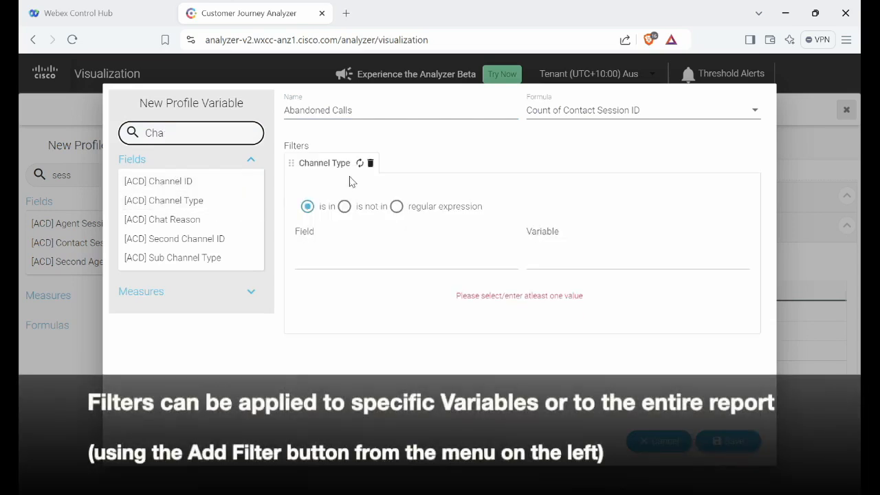
click(340, 253)
click(330, 327)
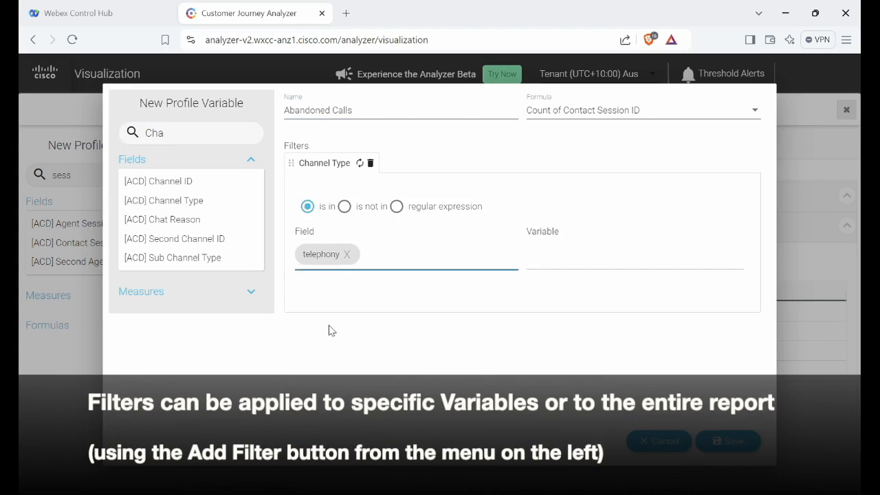
Add a Handle Type filter that includes only abandoned to the Abandoned Calls variable and save it
drag(172, 138, 113, 135)
text(H)
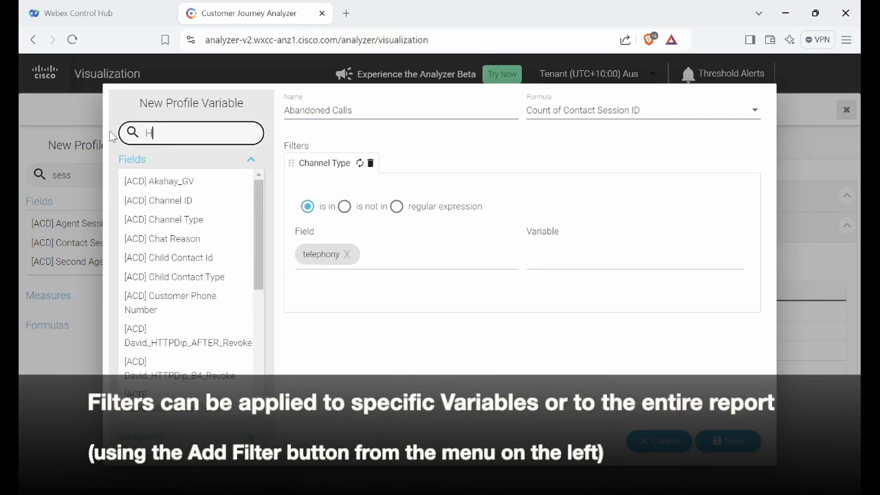
text(nad)
key(BackSpace)
key(BackSpace)
key(BackSpace)
text(an)
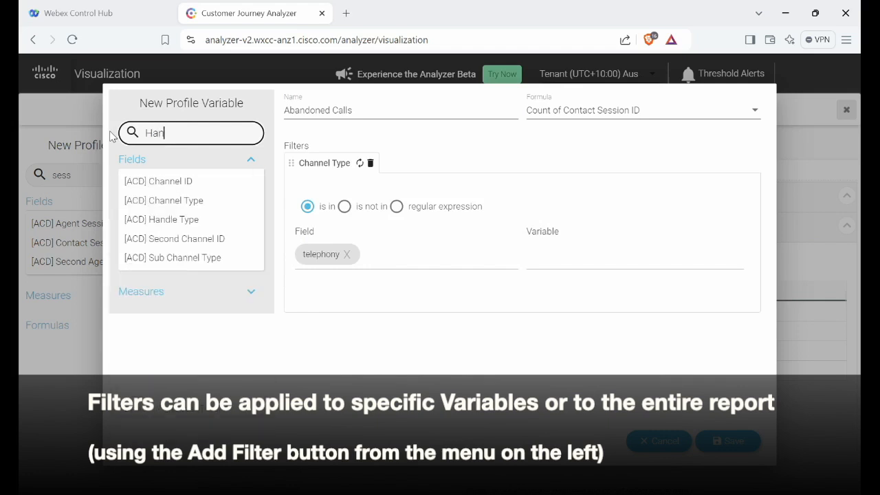
drag(252, 219, 444, 168)
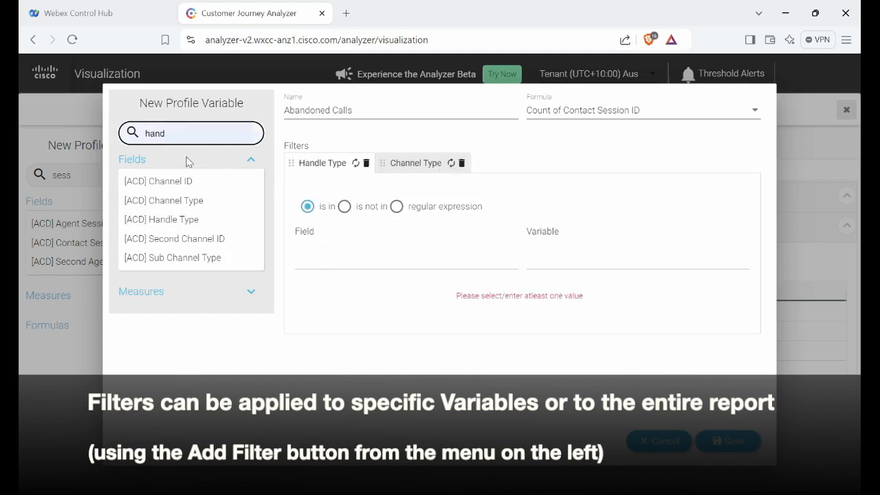
click(364, 257)
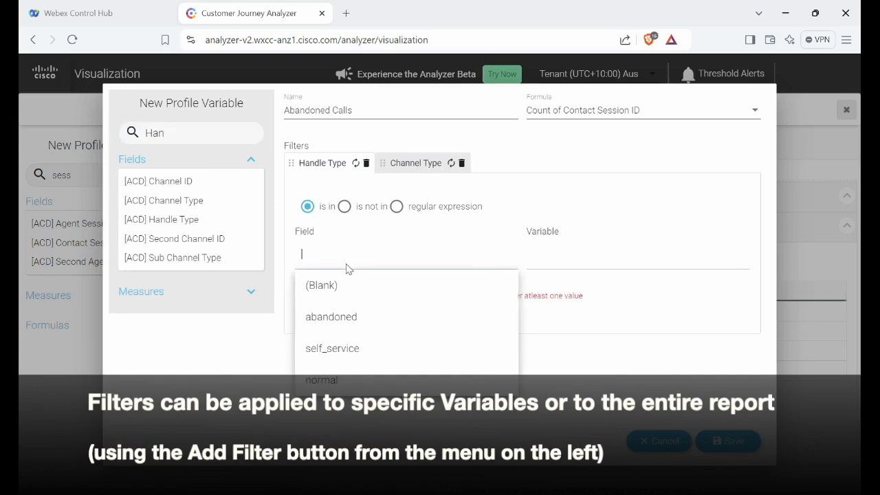
click(332, 323)
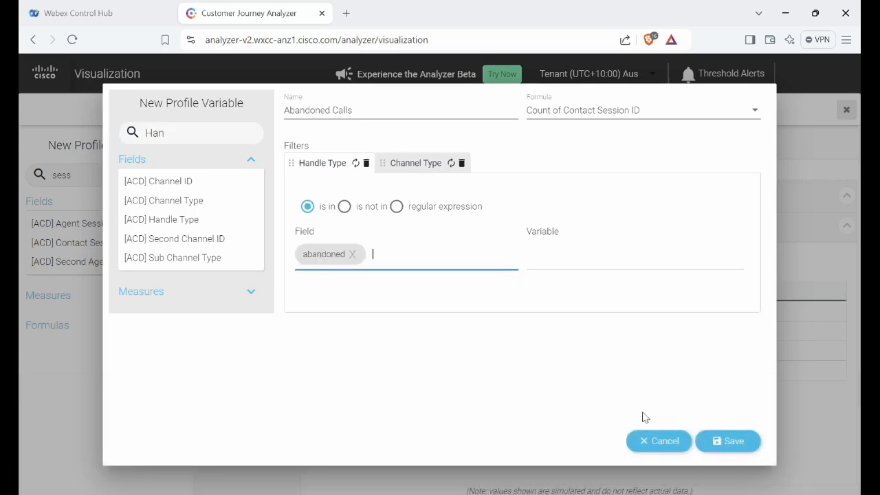
click(708, 448)
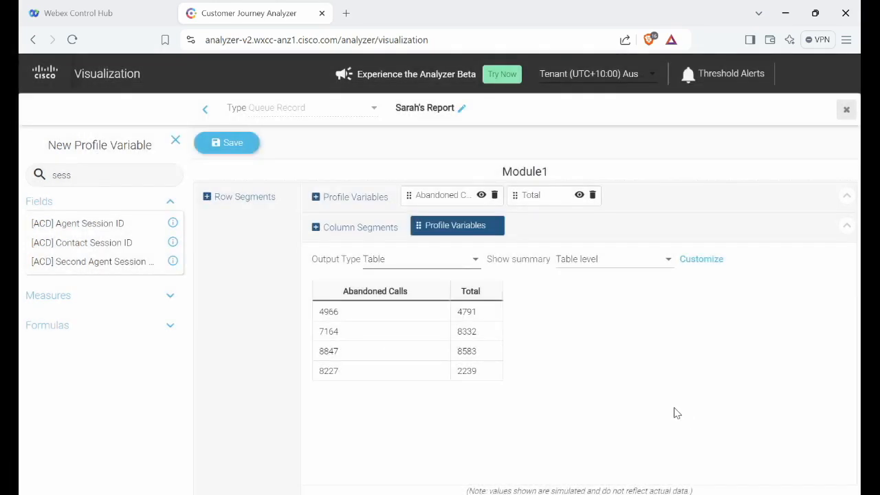
Add Queue Name as a row segment and reorder the profile variables so Total comes before Abandoned Calls
click(240, 199)
click(129, 176)
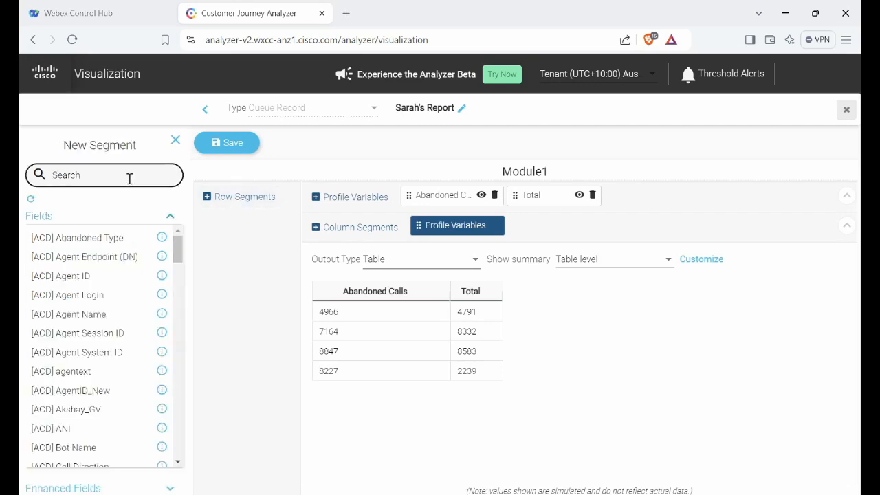
text(Queue)
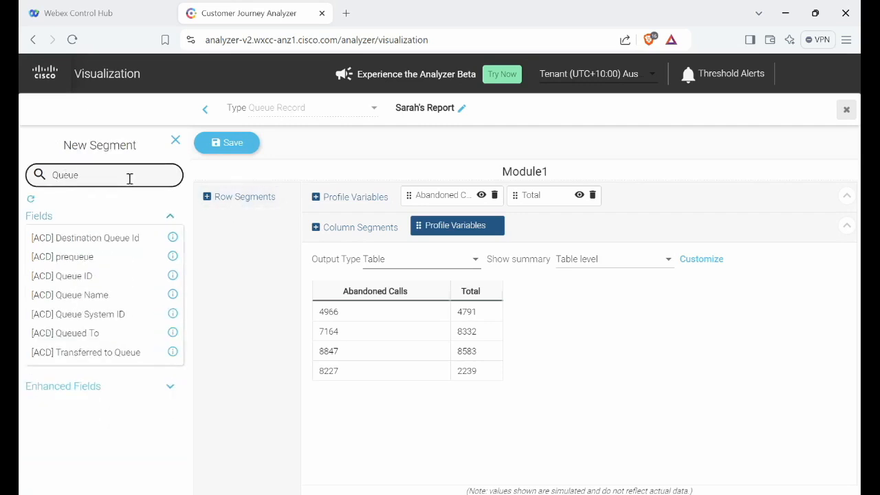
drag(87, 297, 281, 210)
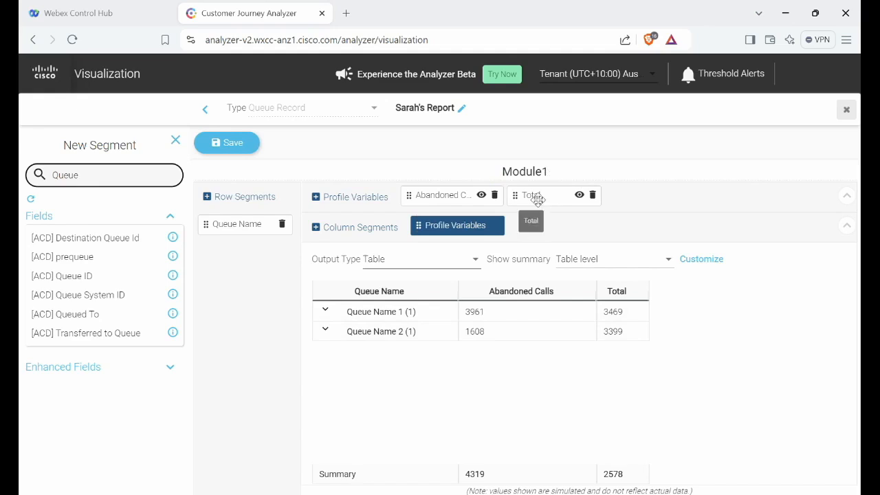
drag(536, 196, 438, 198)
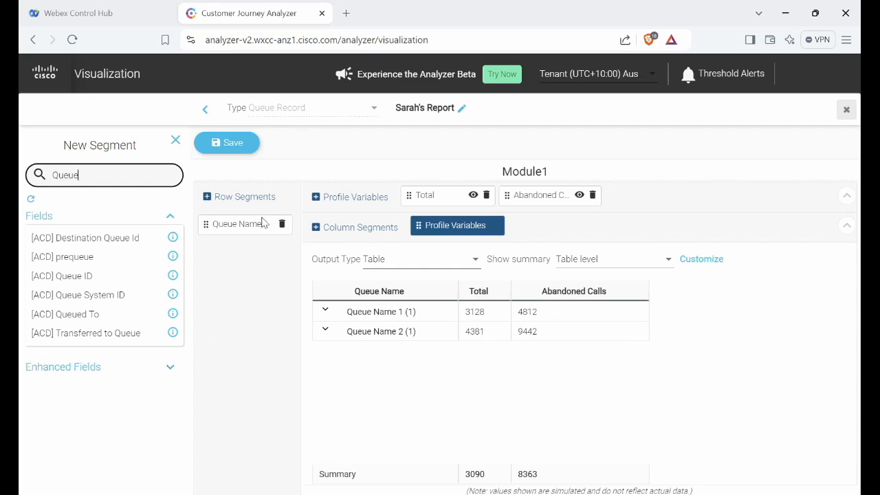
Save the visualization in a new root-level folder named with the report owner's first name, and preview the report
click(215, 144)
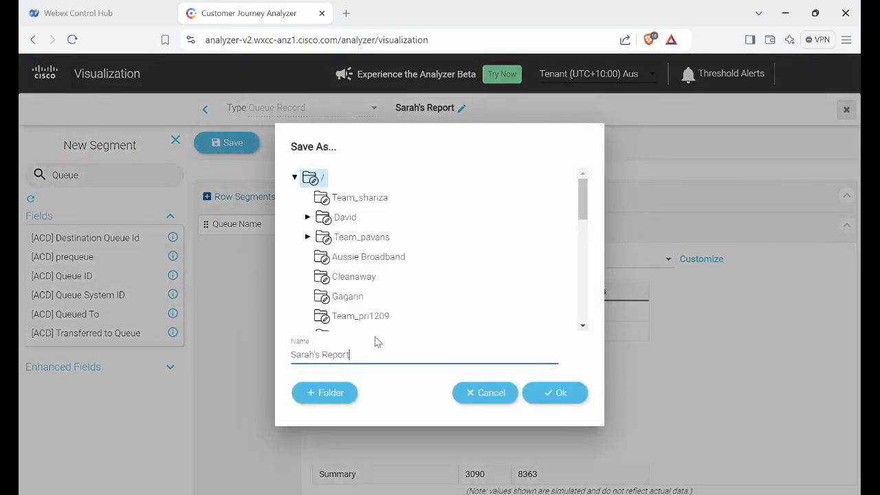
click(319, 397)
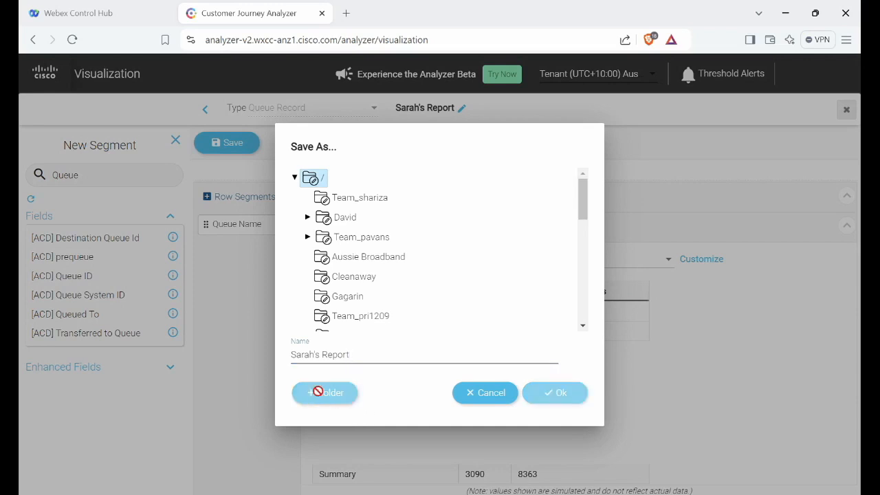
drag(383, 289, 311, 296)
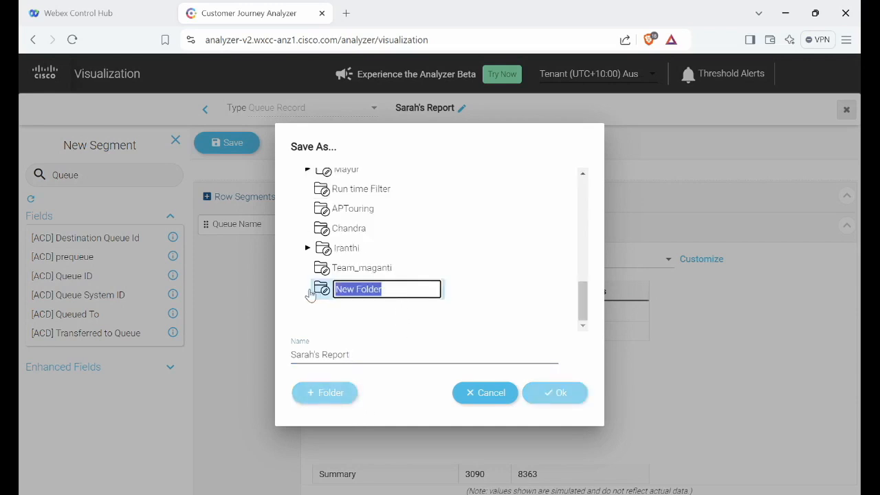
text(Sarah)
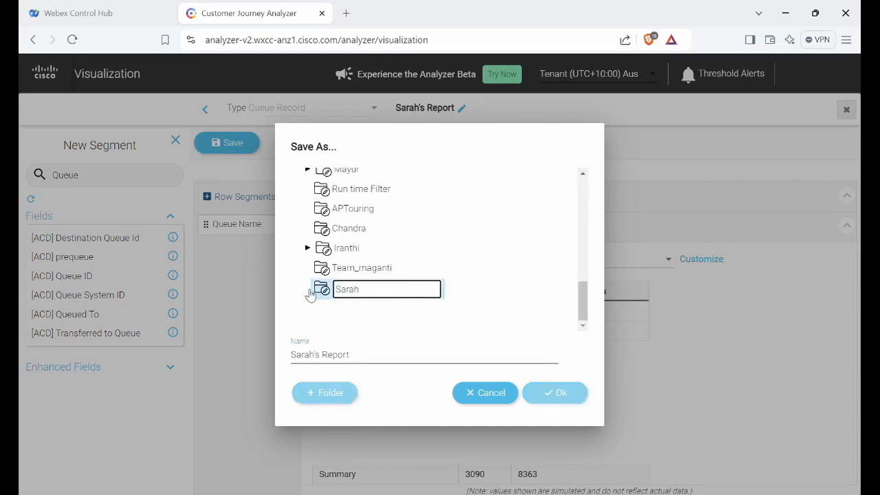
click(323, 291)
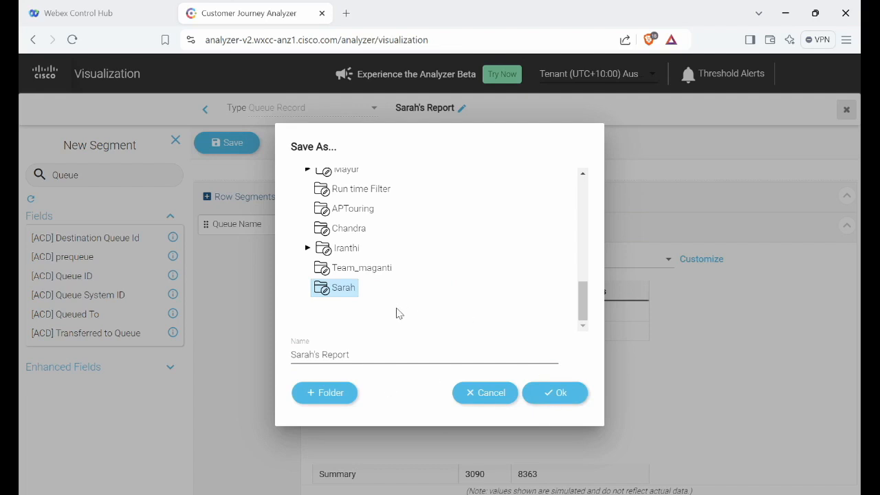
click(553, 393)
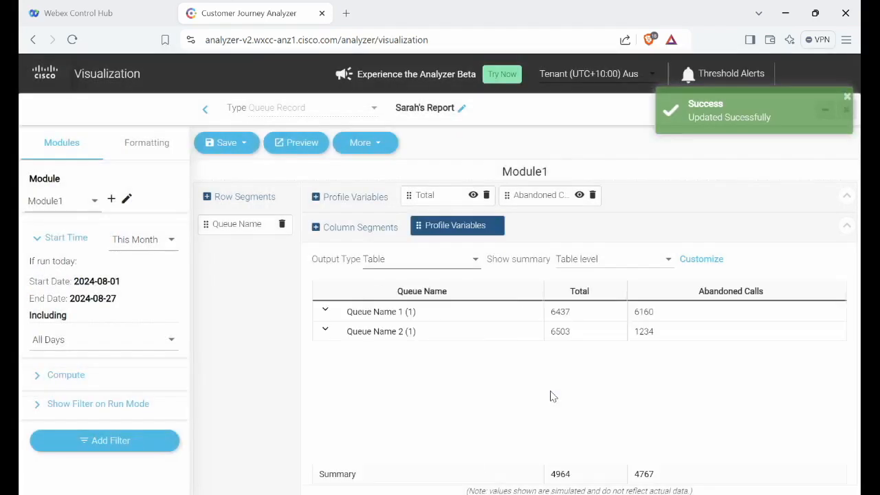
click(298, 146)
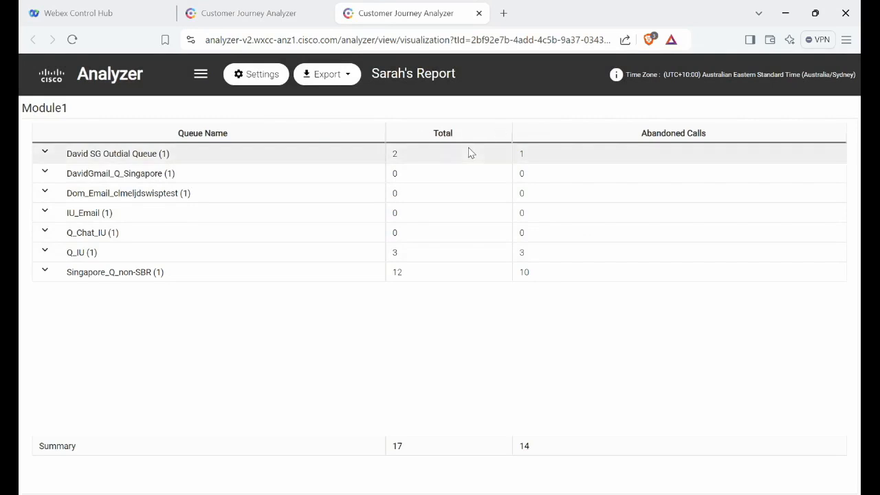
click(480, 13)
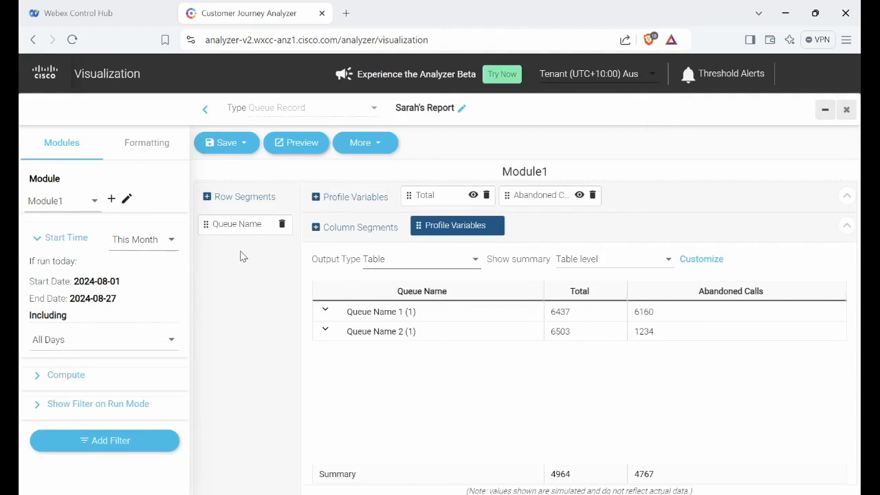
Set the compute interval to Daily and save the visualization
click(38, 375)
scroll(147, 395, down, 2)
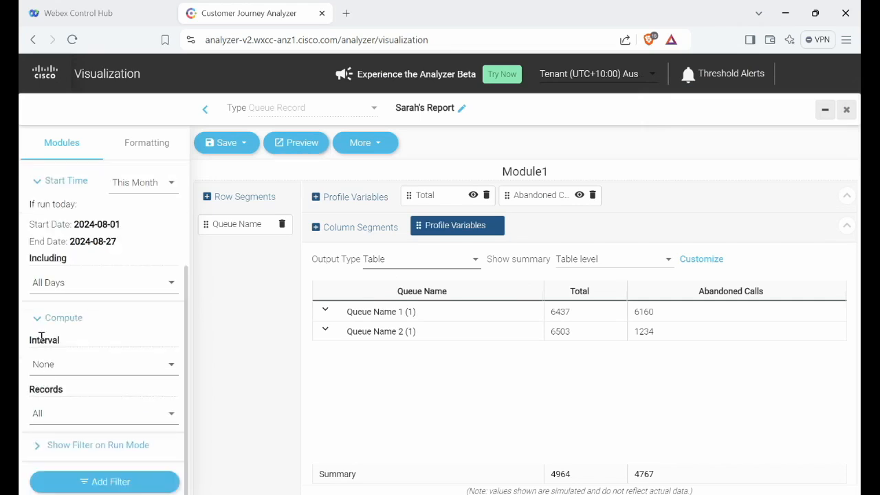
click(172, 372)
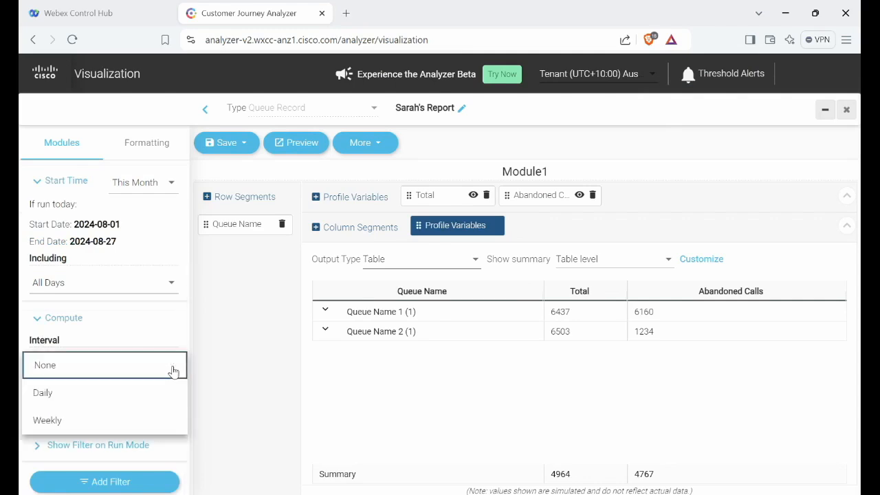
click(53, 403)
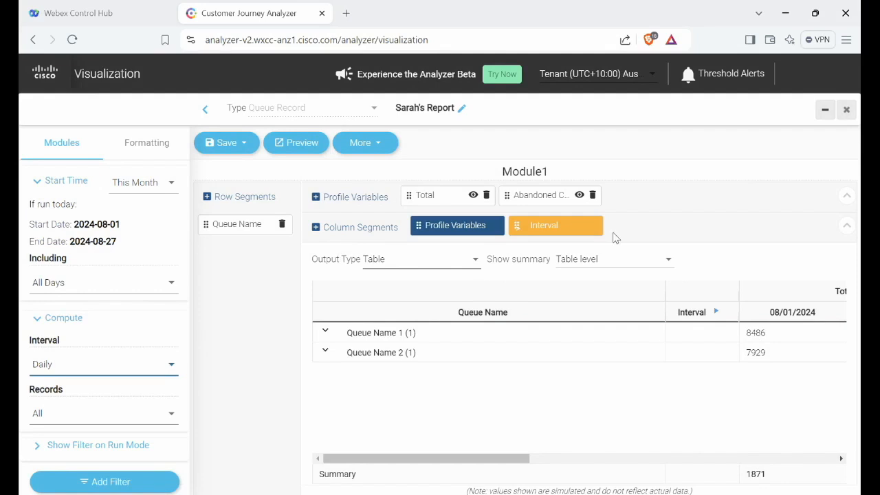
click(230, 148)
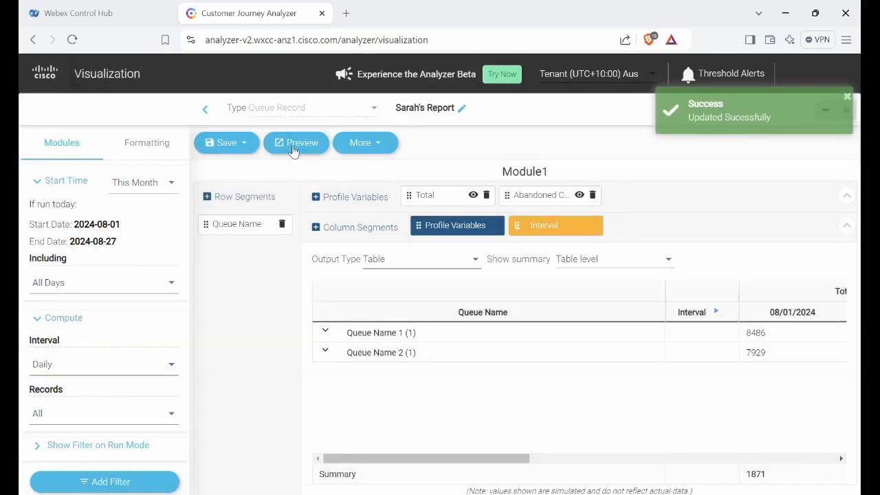
Preview the report with daily interval columns, narrowing the Queue Name and first date columns to examine more dates
click(293, 150)
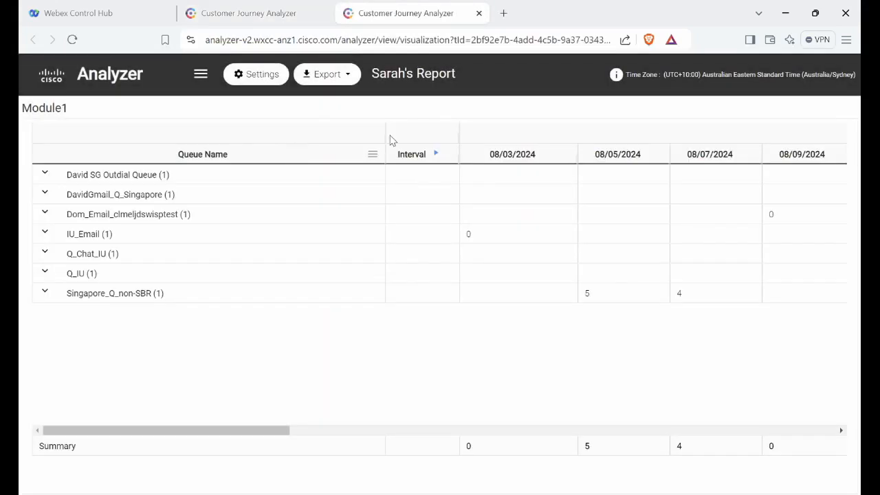
drag(382, 129, 265, 149)
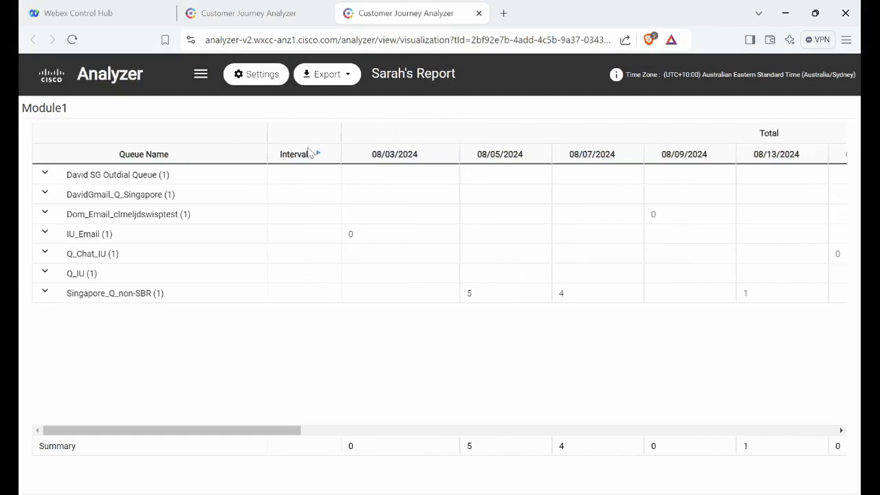
drag(456, 152, 442, 153)
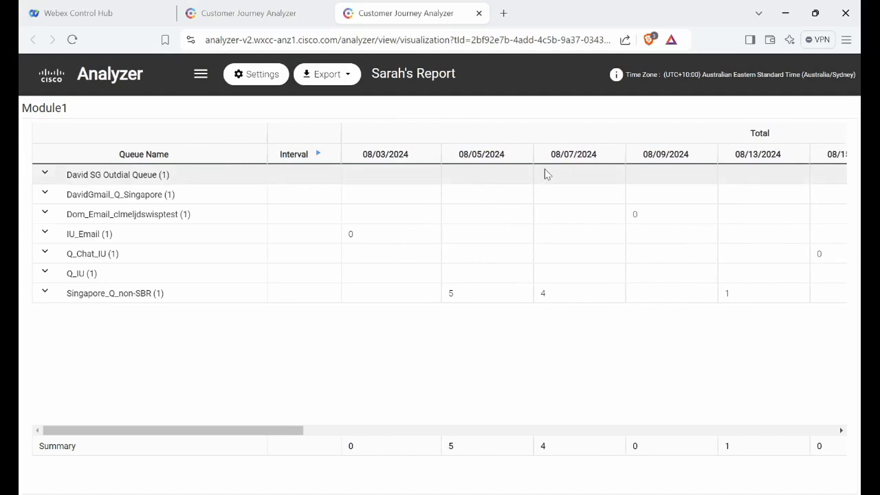
drag(534, 154, 530, 153)
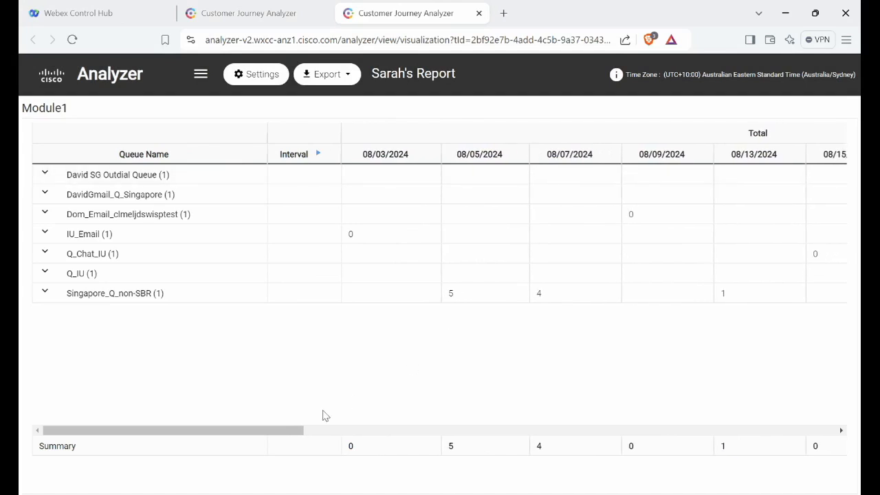
drag(275, 434, 277, 413)
click(479, 13)
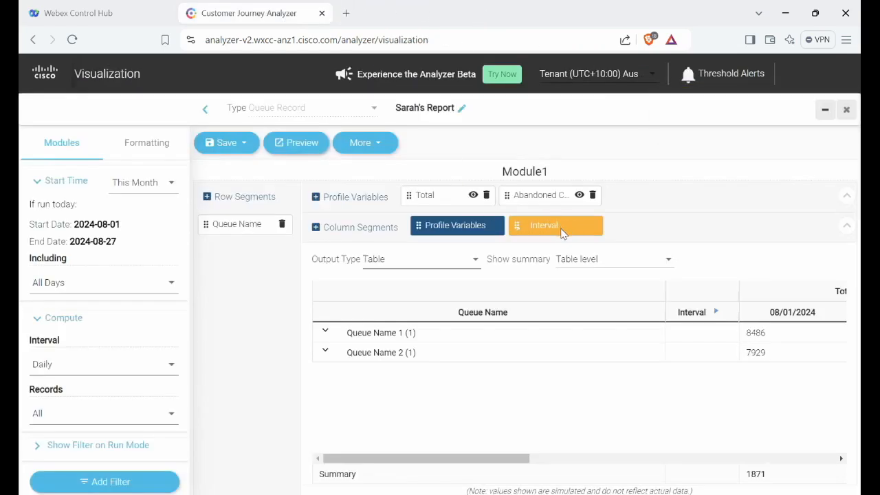
Move Interval from the column segments to the row segments below Queue Name, save the visualization and preview the report
drag(561, 233, 251, 260)
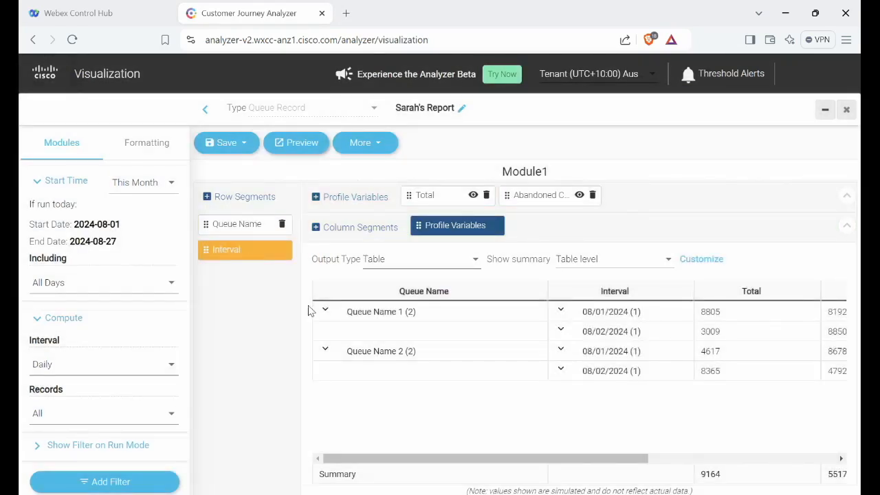
click(224, 143)
click(224, 168)
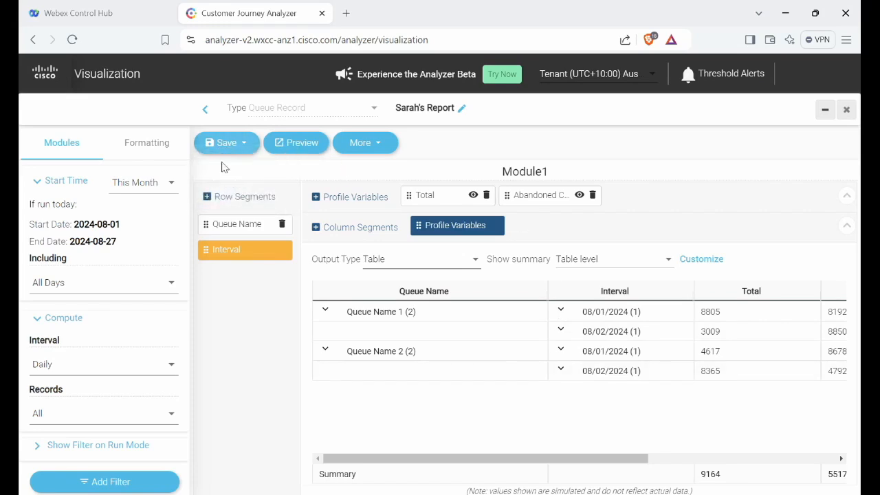
click(305, 144)
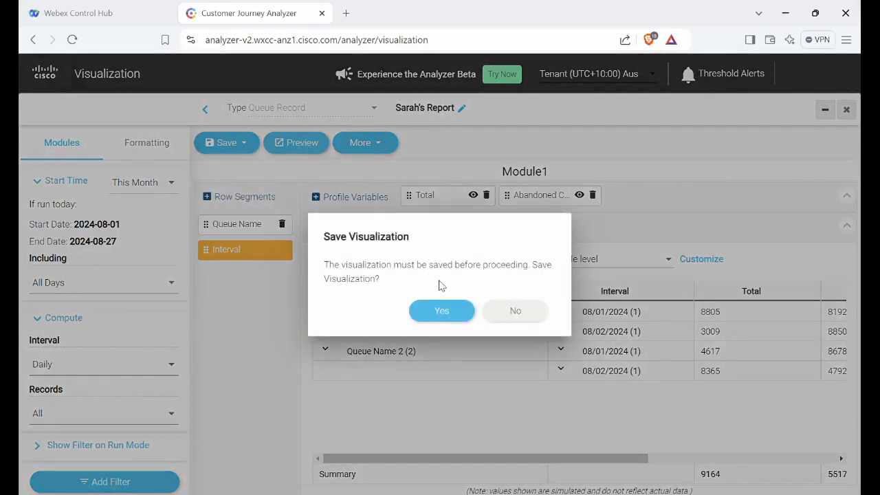
click(435, 315)
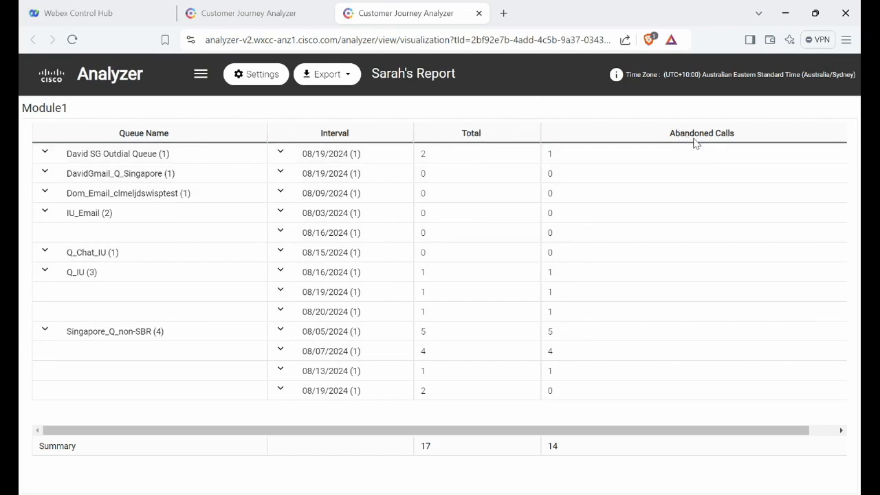
click(480, 13)
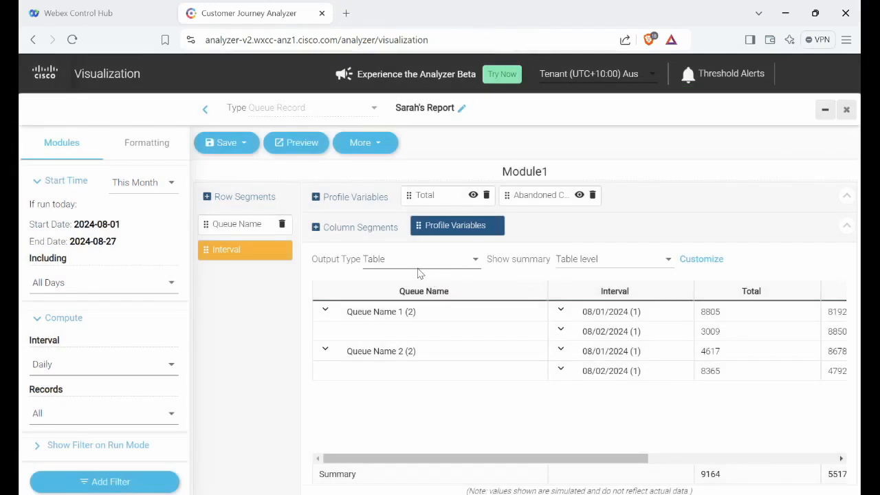
Show the summary at Queue Name level in addition to Table level
click(664, 264)
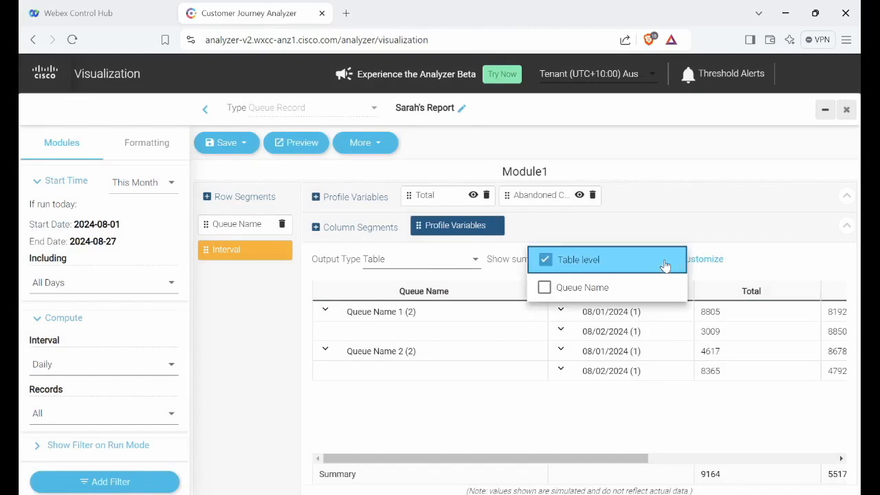
click(543, 288)
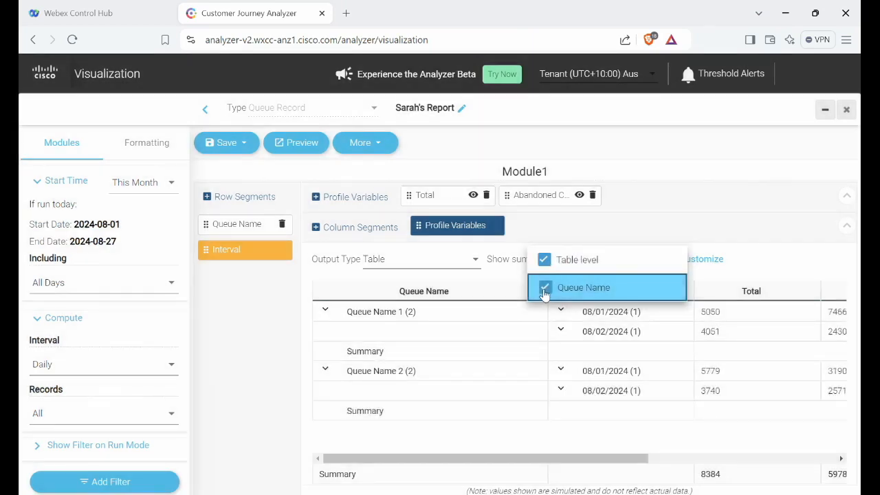
click(696, 265)
Customize the report summary so the Queue Name level uses SUM for both Total and Abandoned Calls
click(696, 265)
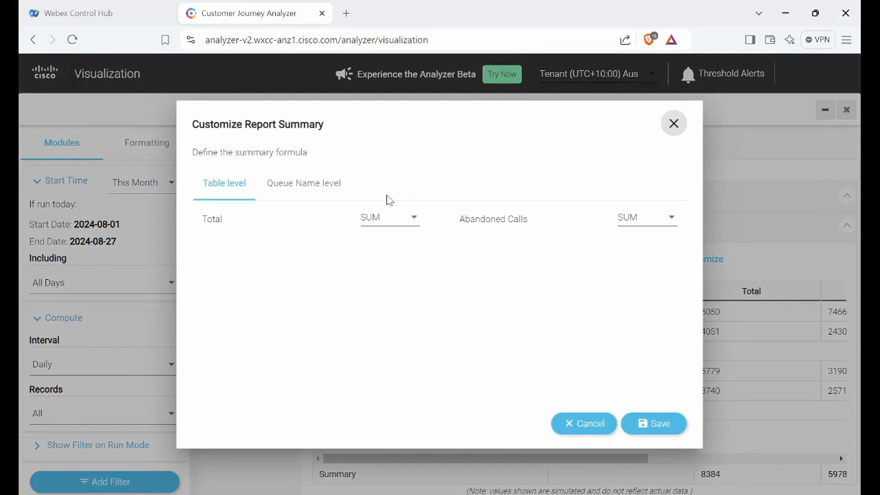
click(304, 184)
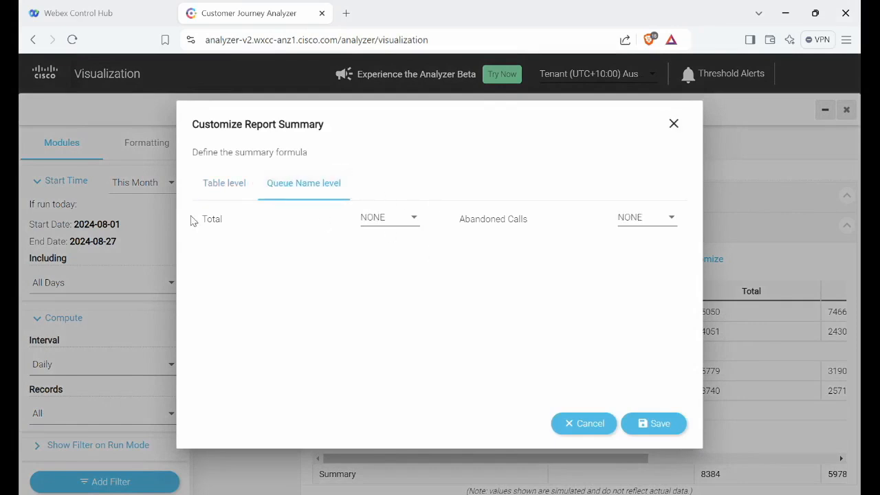
click(398, 219)
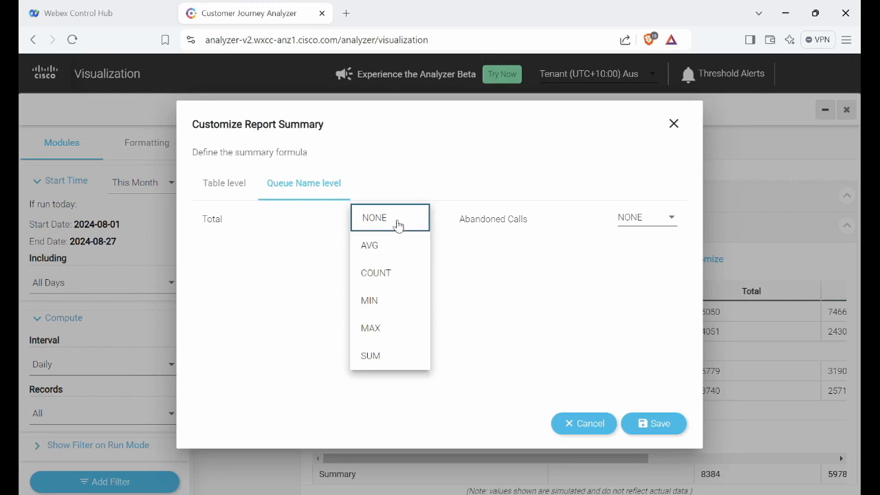
click(382, 361)
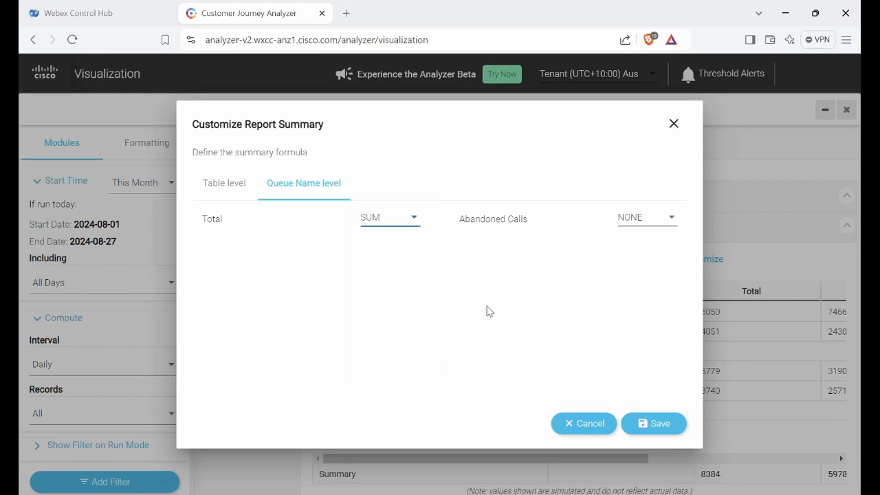
click(658, 216)
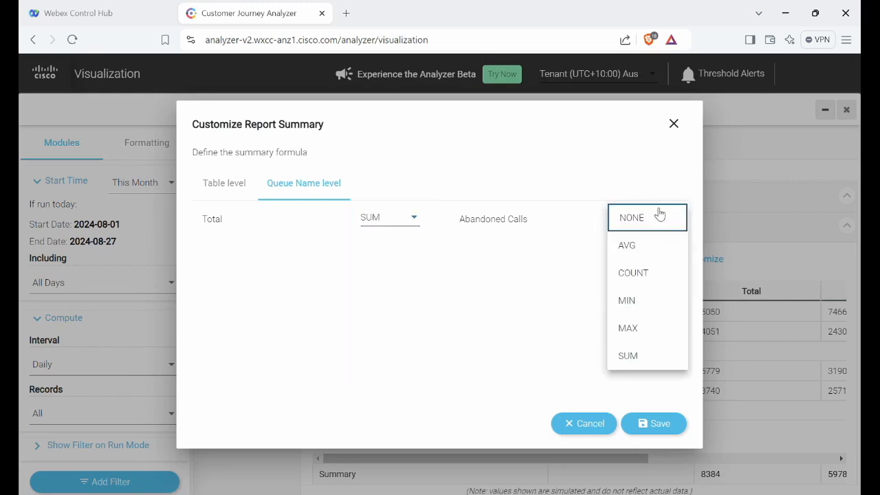
click(631, 360)
click(652, 423)
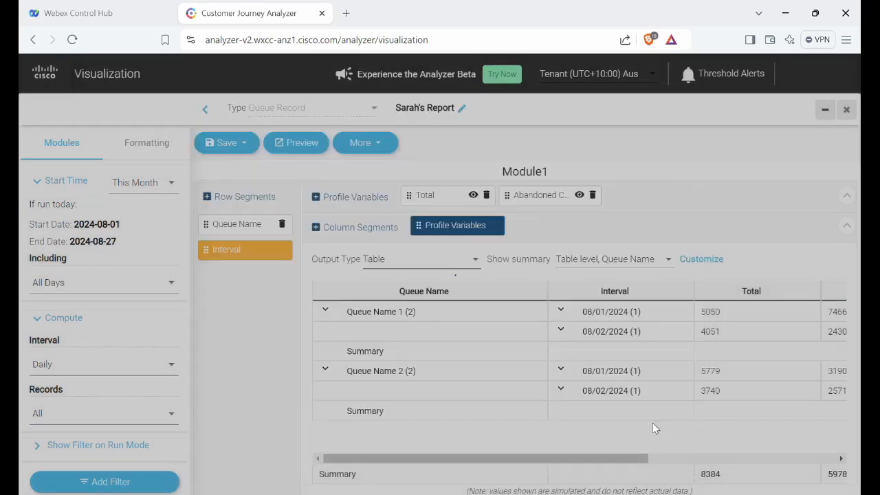
Save the visualization and preview the report with its queue-level summaries, closing the preview when finished
click(226, 142)
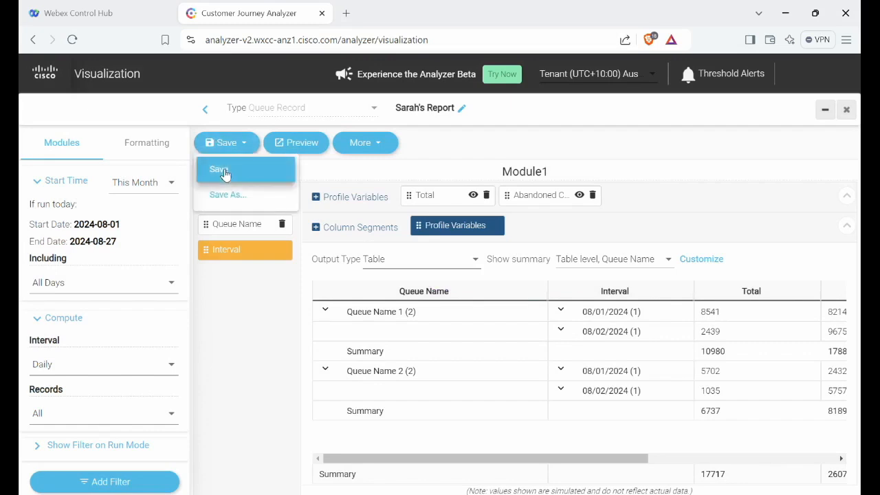
click(216, 170)
click(297, 146)
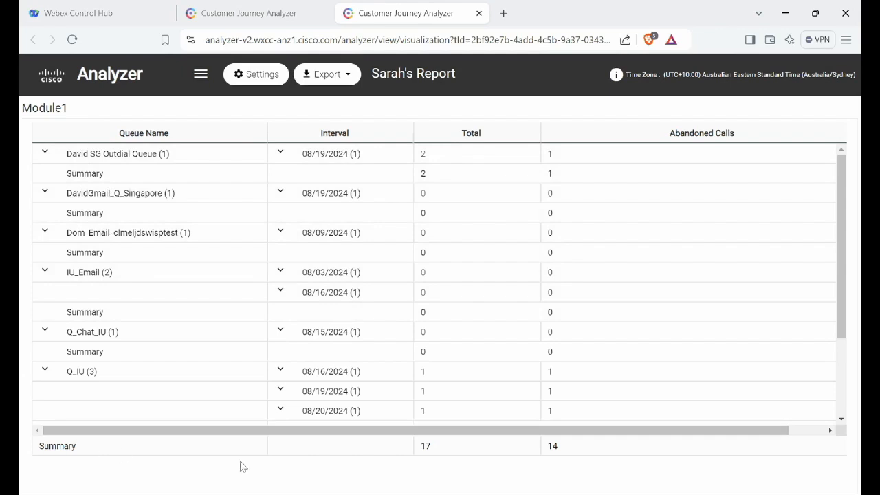
key(ctrl+w)
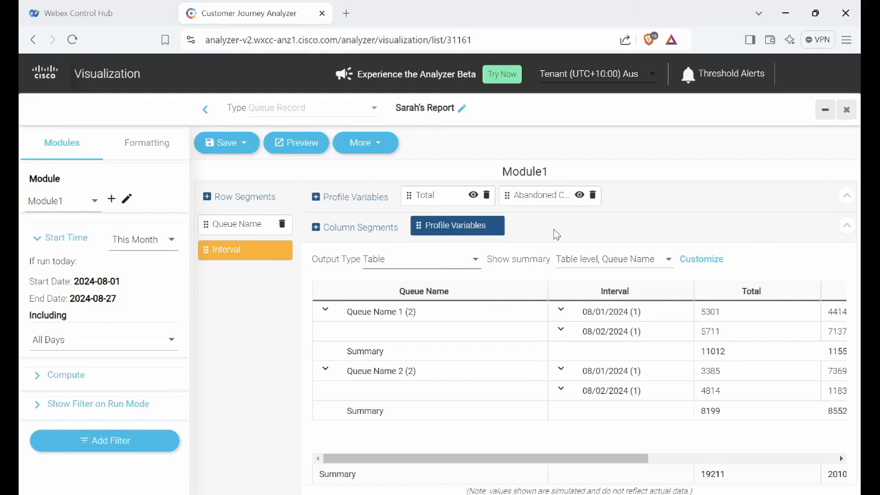
Change the output type to Line Chart and move Interval from the row segments to the column segments
click(449, 263)
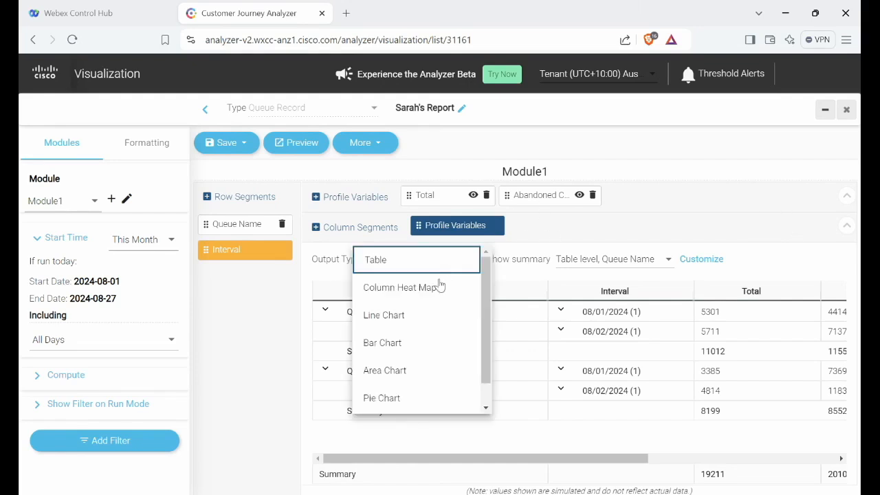
click(424, 313)
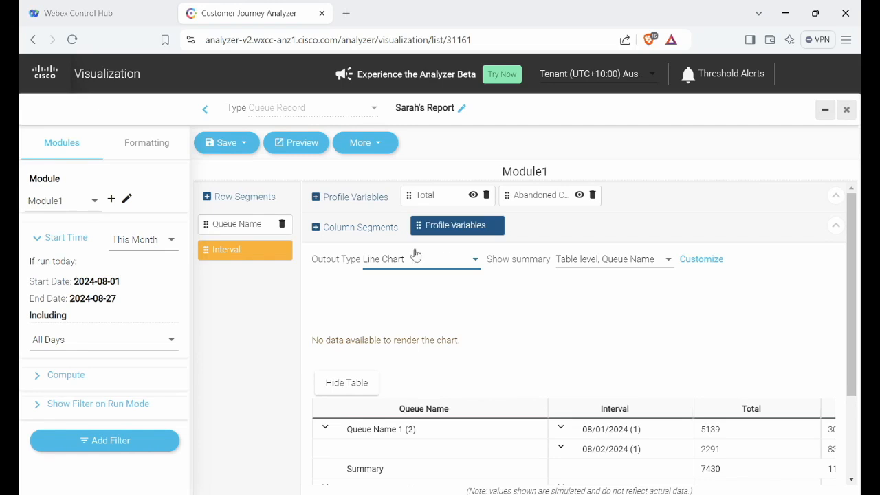
drag(218, 256, 504, 235)
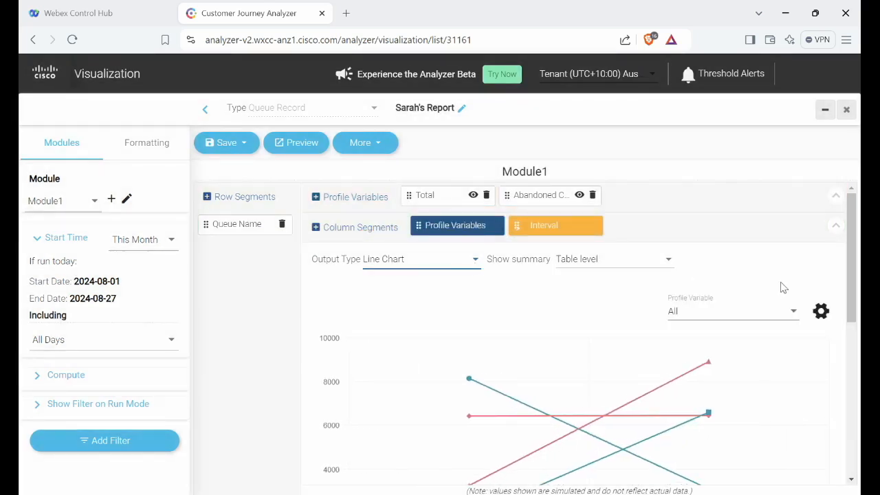
Hide the data table below the line chart and review the Profile Variable choices, keeping All selected
scroll(782, 287, down, 1)
mouse_move(751, 336)
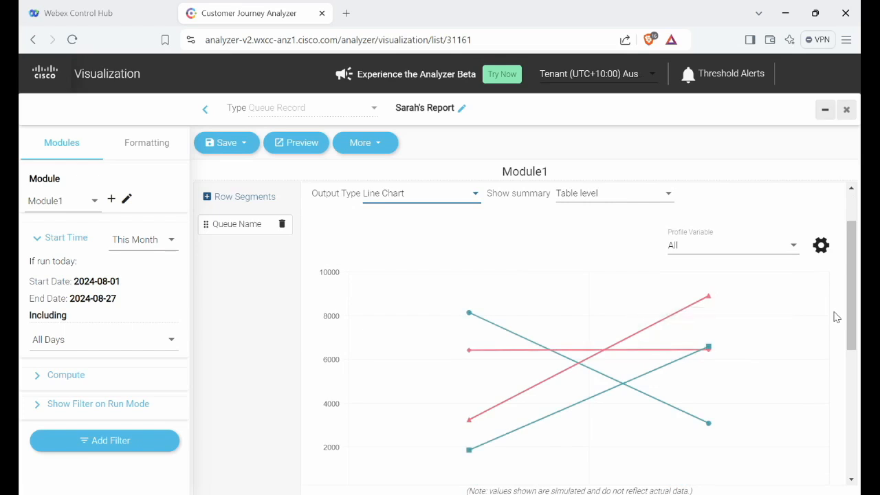
scroll(836, 316, down, 4)
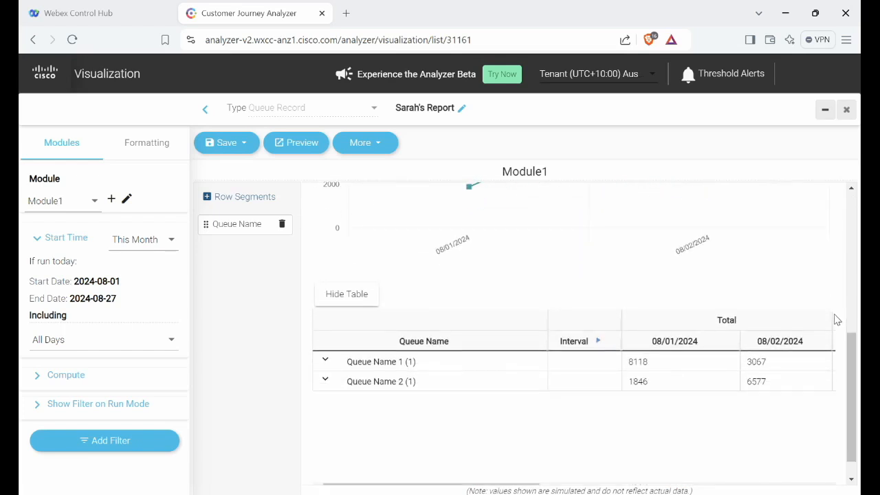
click(335, 300)
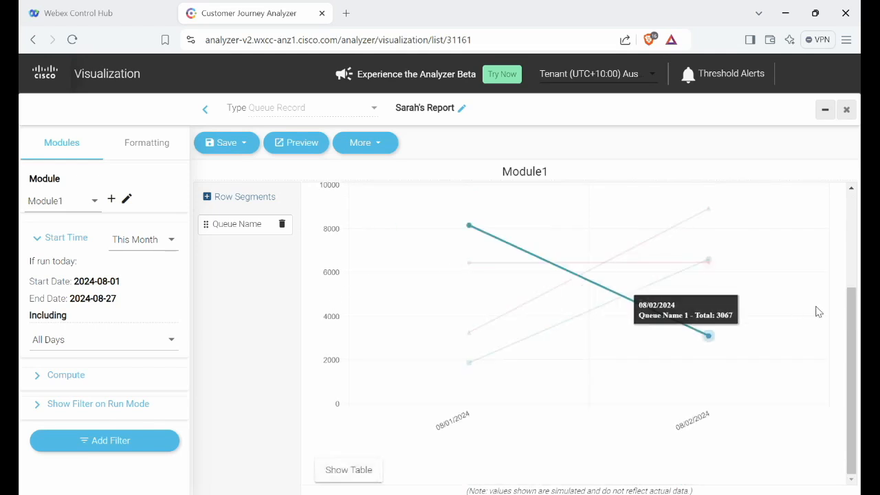
scroll(832, 287, up, 4)
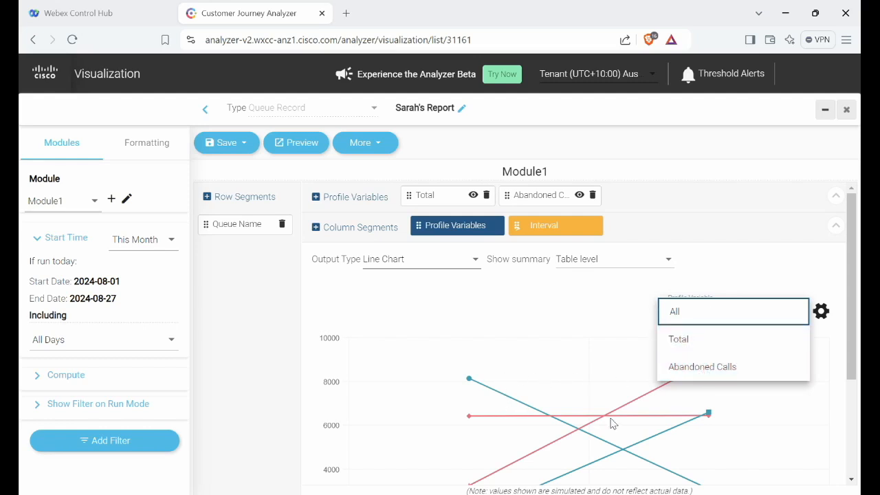
click(654, 396)
Save a copy of the report in the preselected folder, removing "Copy of" from its name and appending "- Line Chart"
click(247, 144)
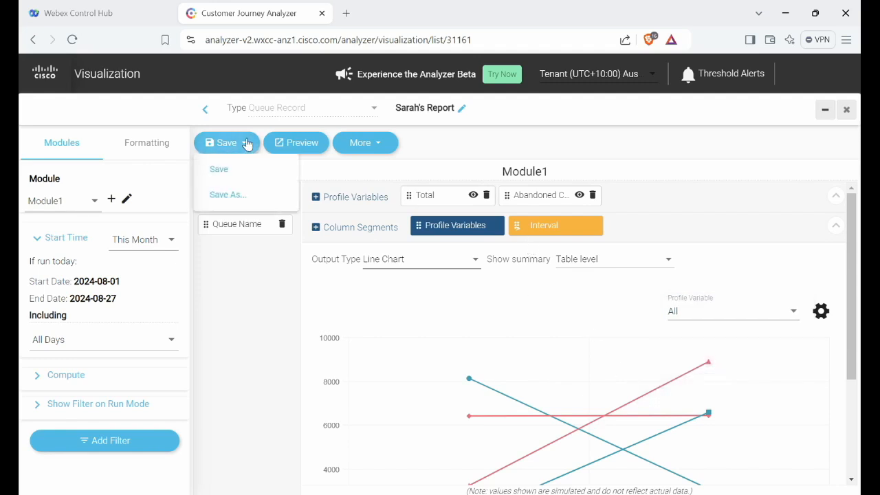
click(224, 198)
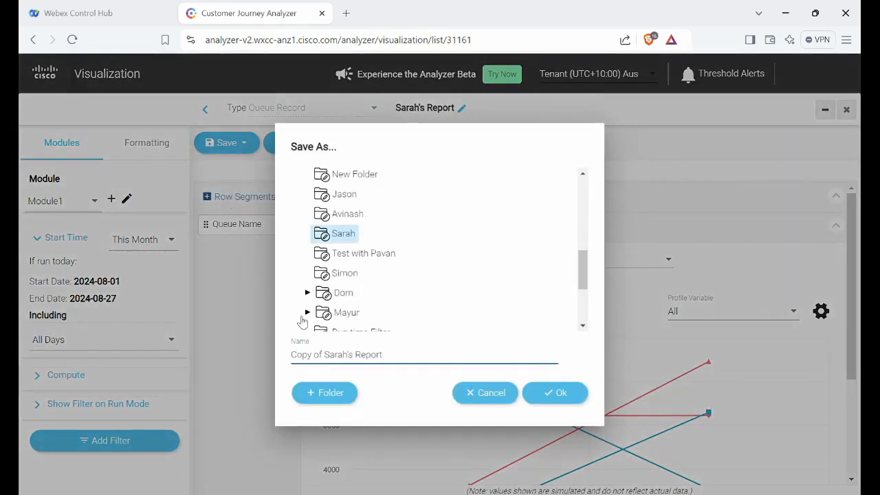
click(345, 234)
click(324, 354)
key(BackSpace)
key(BackSpace)
key(BackSpace)
key(BackSpace)
key(BackSpace)
key(BackSpace)
key(BackSpace)
key(BackSpace)
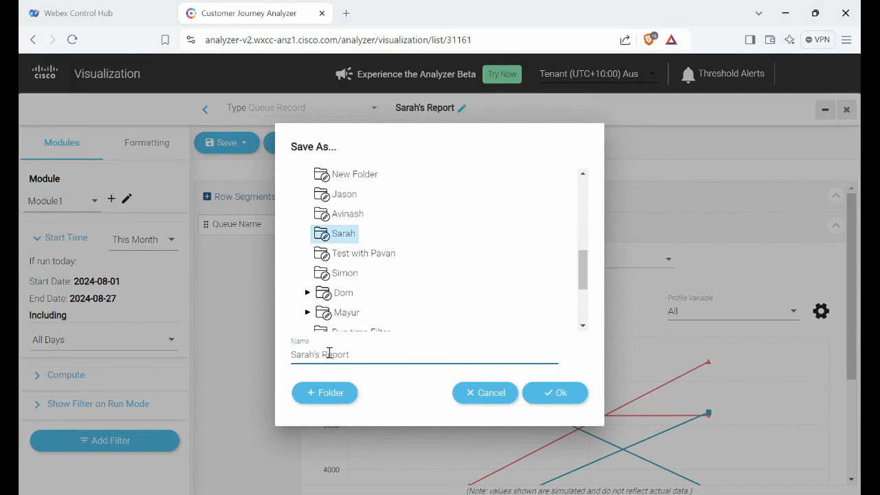
click(356, 353)
text(- Line Chart)
click(550, 397)
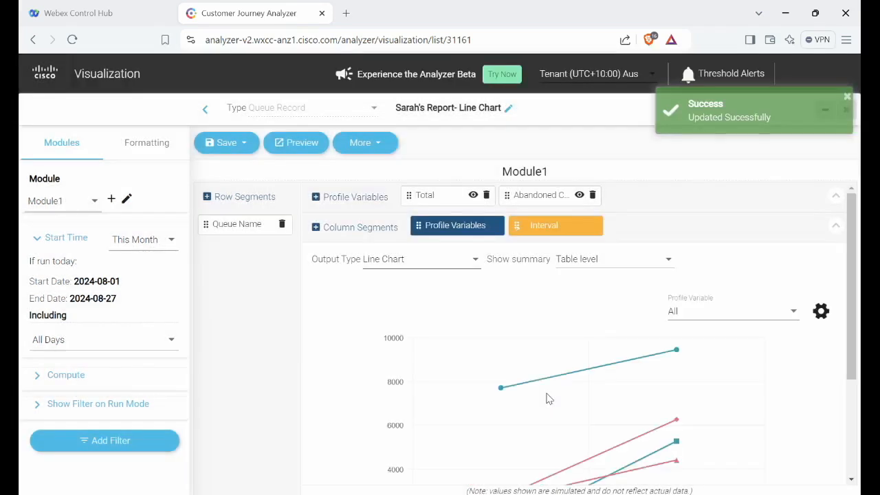
Preview the line chart report, inspect its data points and list the available Profile Variable choices
click(301, 145)
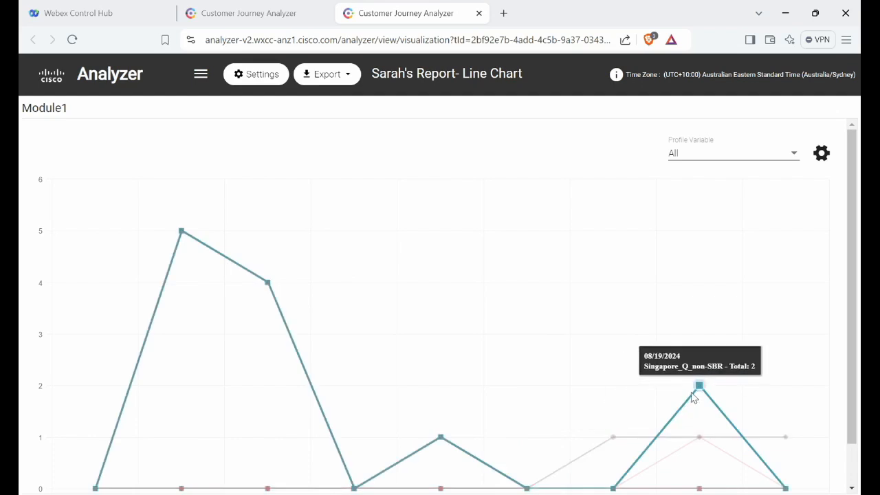
click(711, 161)
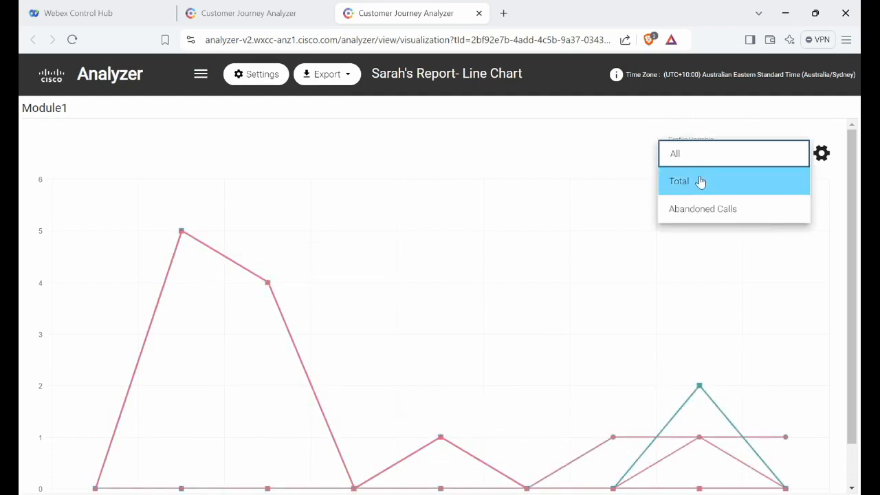
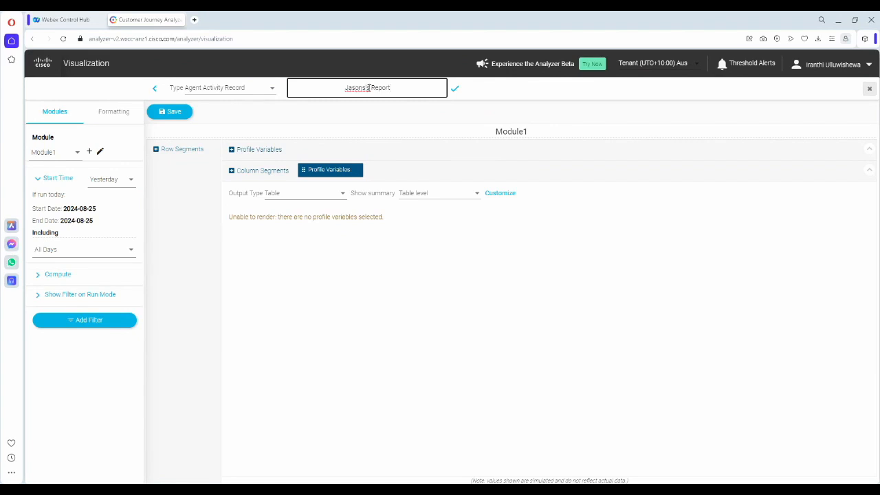
Correct the possessive ending in the new Agent Activity Record report's name to a single "'s" and accept it
key(BackSpace)
key(BackSpace)
key(BackSpace)
text('s)
click(455, 89)
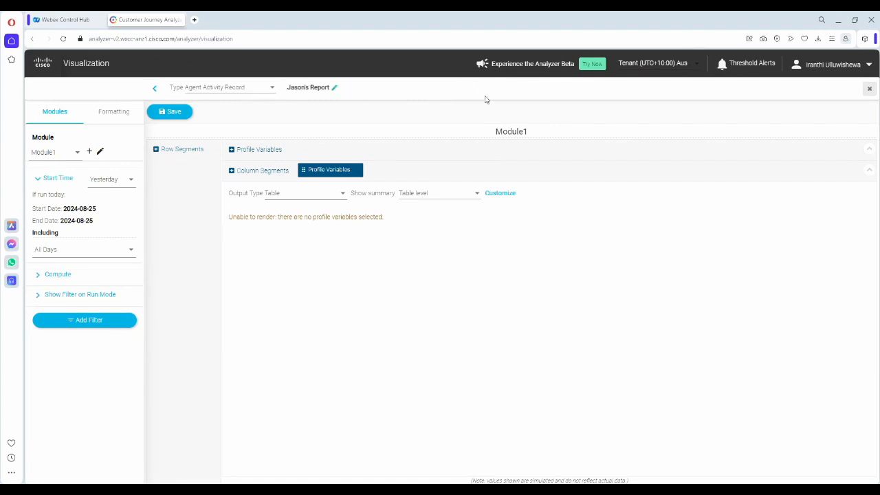
Set the report's start time to Realtime and its output type to Column Heat Map
click(131, 181)
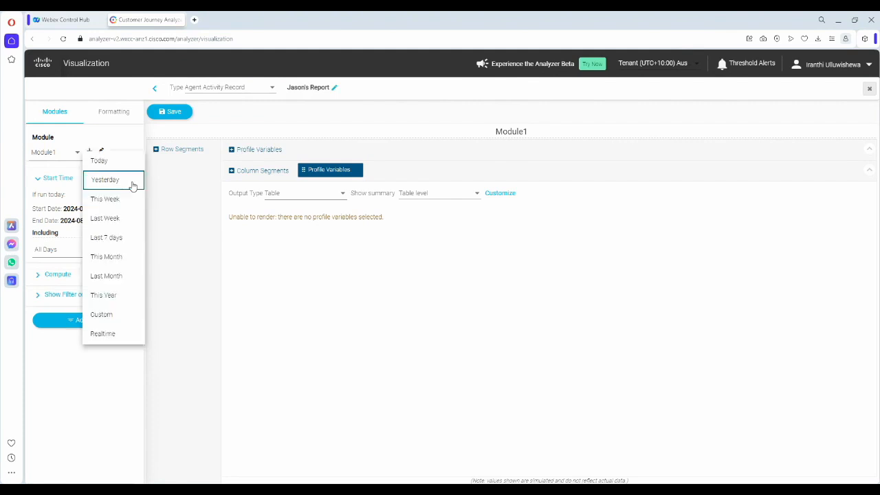
click(103, 334)
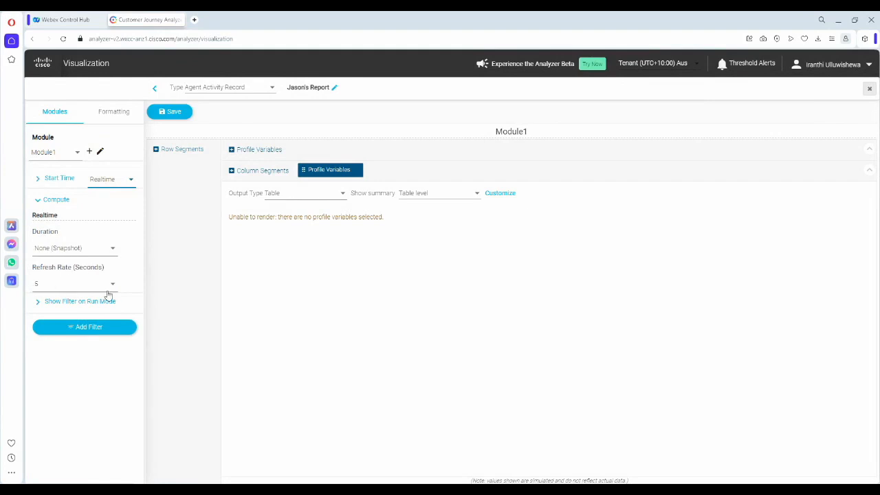
click(334, 194)
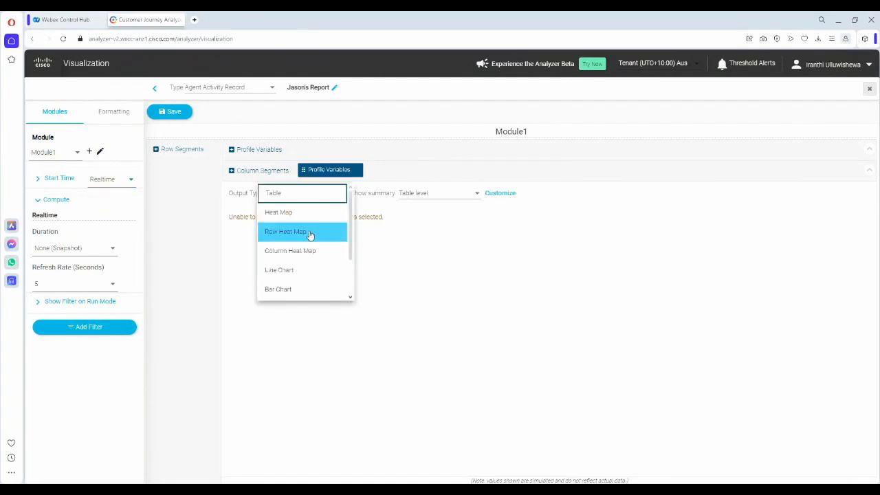
click(300, 251)
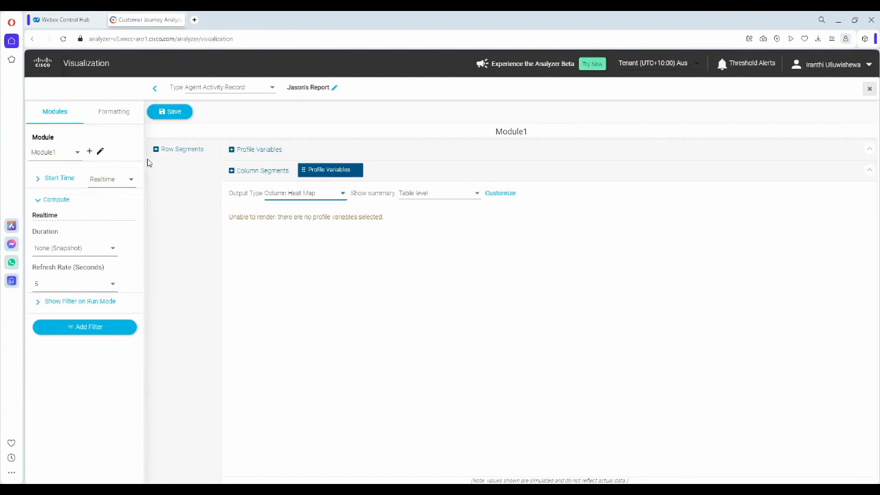
Add Team Name, Agent Name and Activity State as row segments, in that order
click(182, 149)
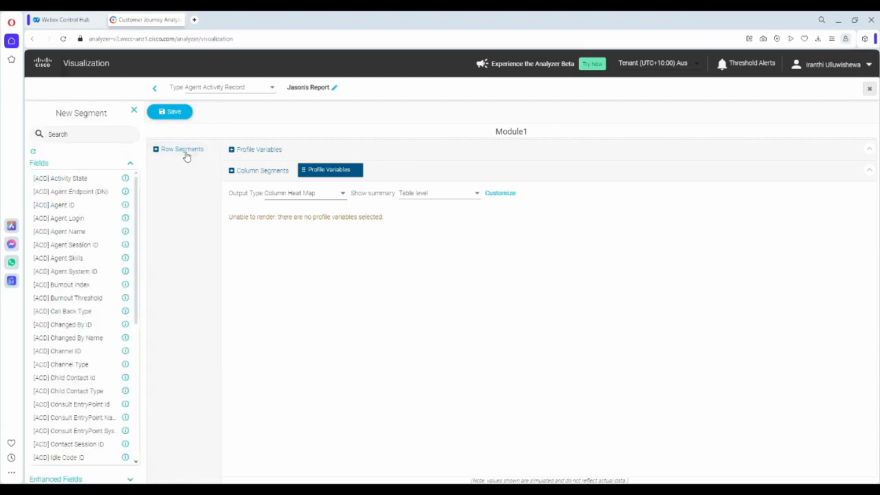
click(51, 134)
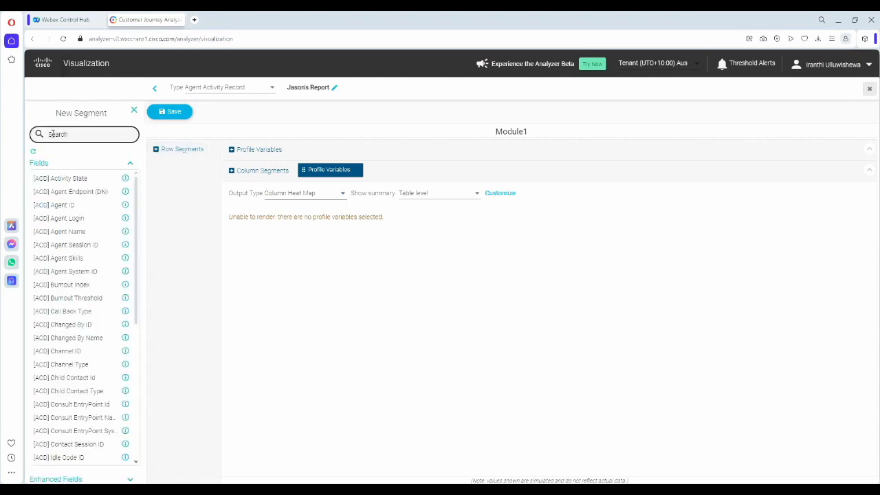
text(Team)
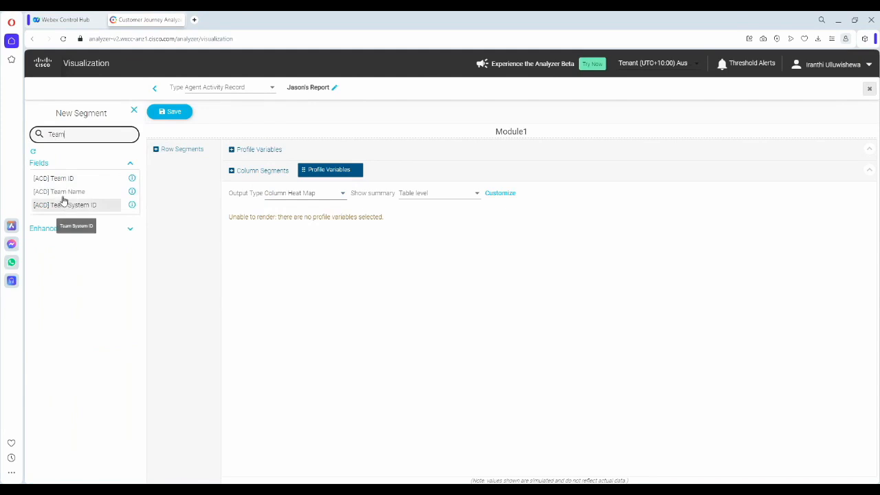
drag(62, 194, 180, 170)
text(A)
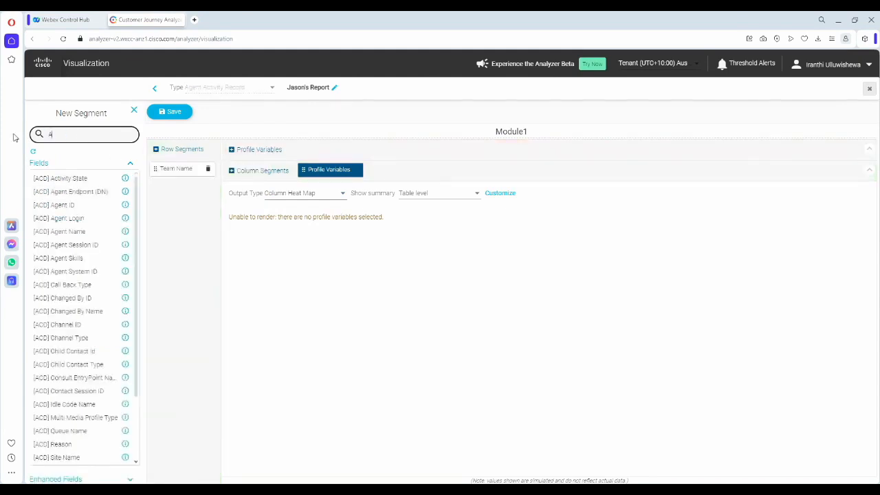
text(gent)
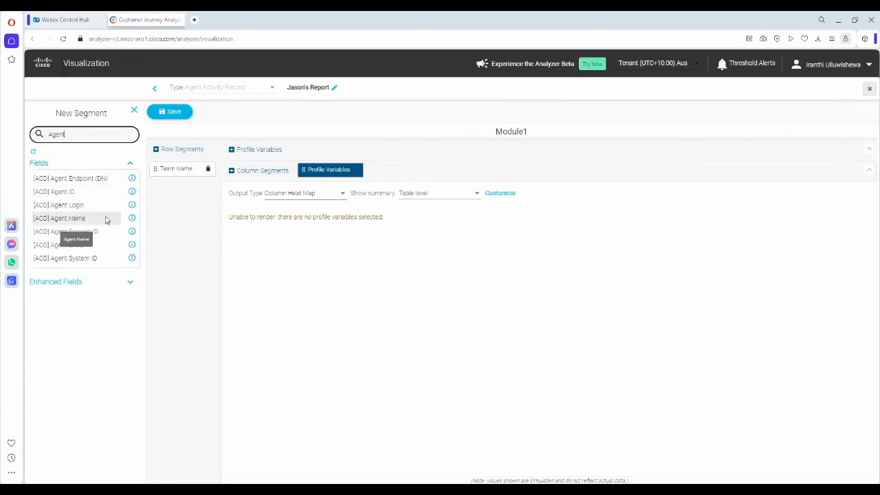
drag(69, 219, 177, 187)
double_click(71, 134)
text(Activ)
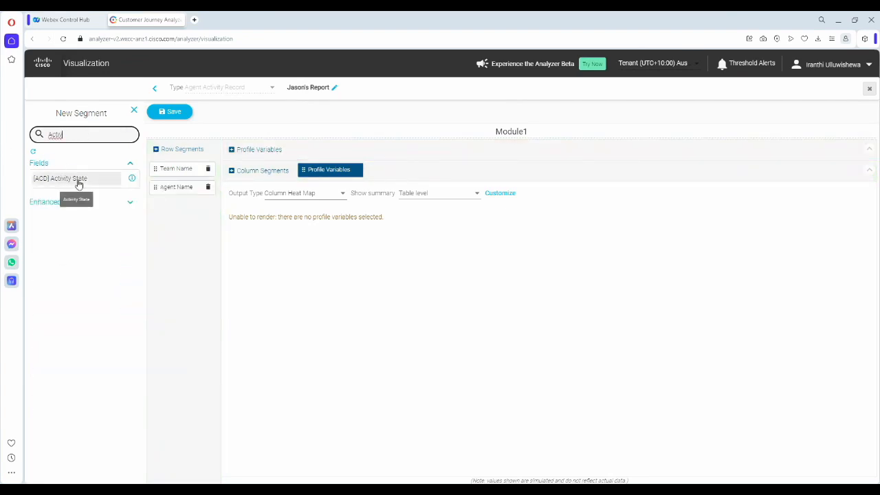
drag(65, 178, 179, 205)
Add a profile variable counting Agent Session ID and name it Total
click(277, 153)
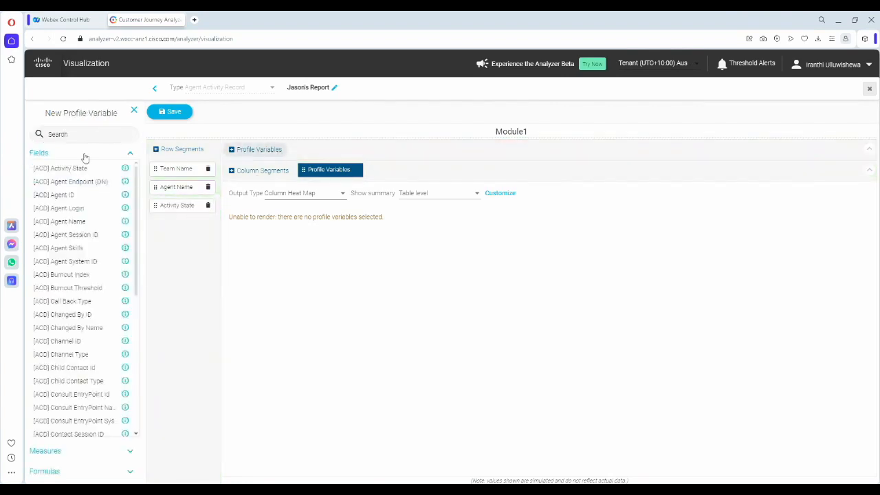
click(70, 133)
text(sess)
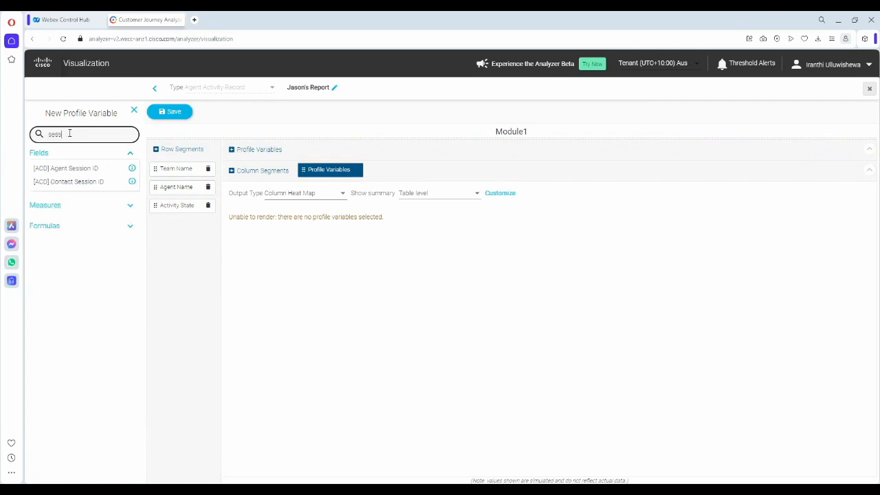
drag(71, 171, 327, 149)
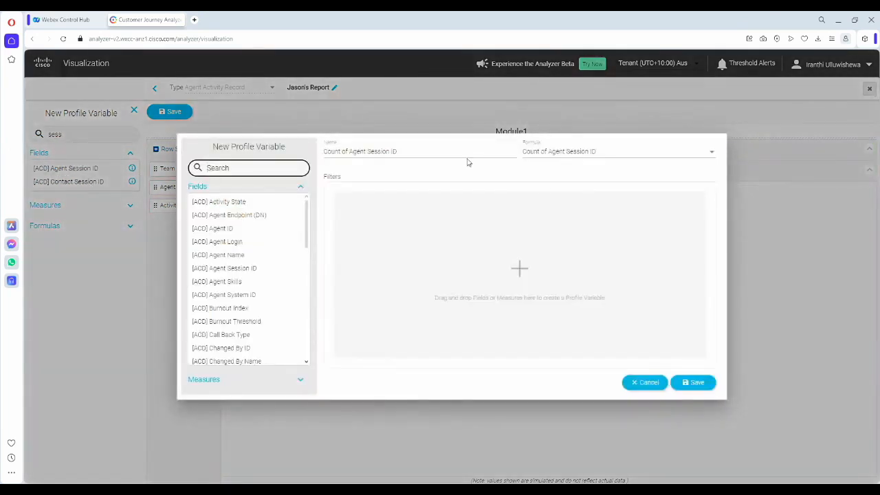
click(417, 152)
text(Total)
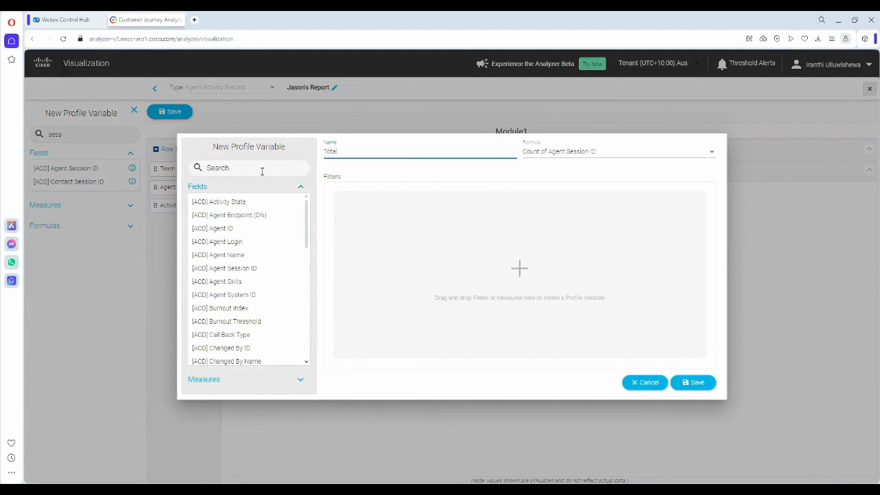
Add a Channel Type filter to the Total variable, choose its field value and save the variable
click(259, 169)
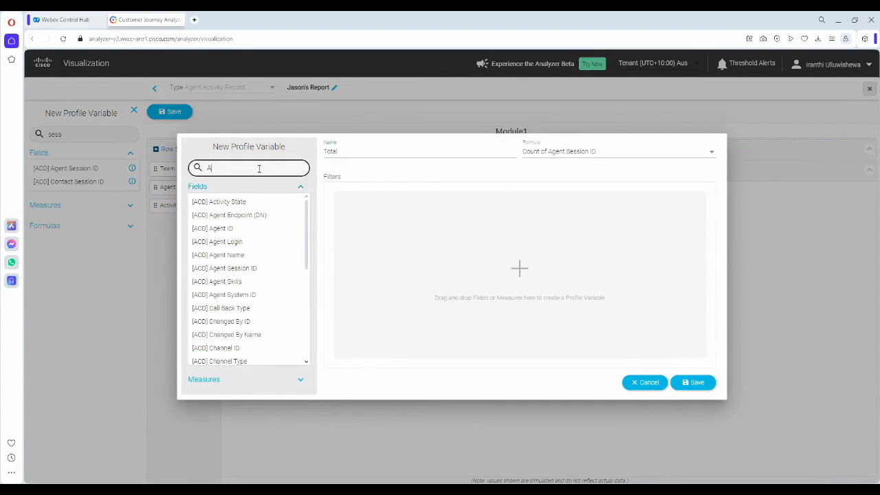
text(Chan)
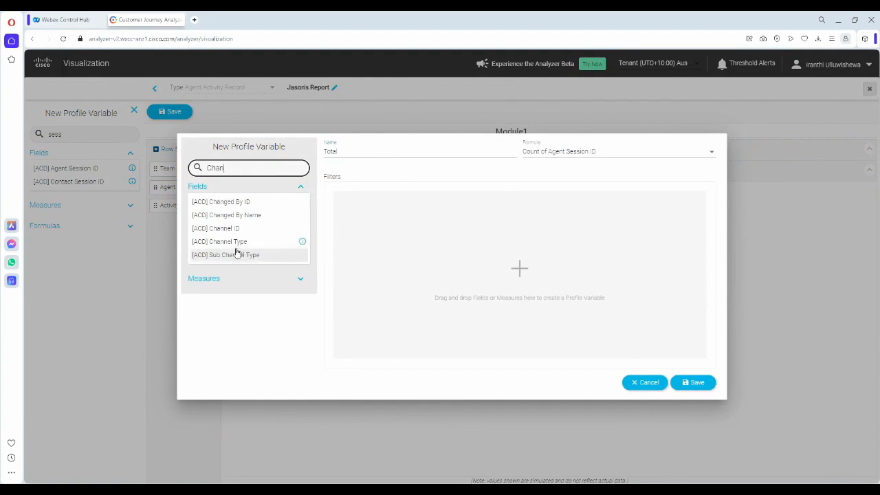
drag(233, 242, 380, 208)
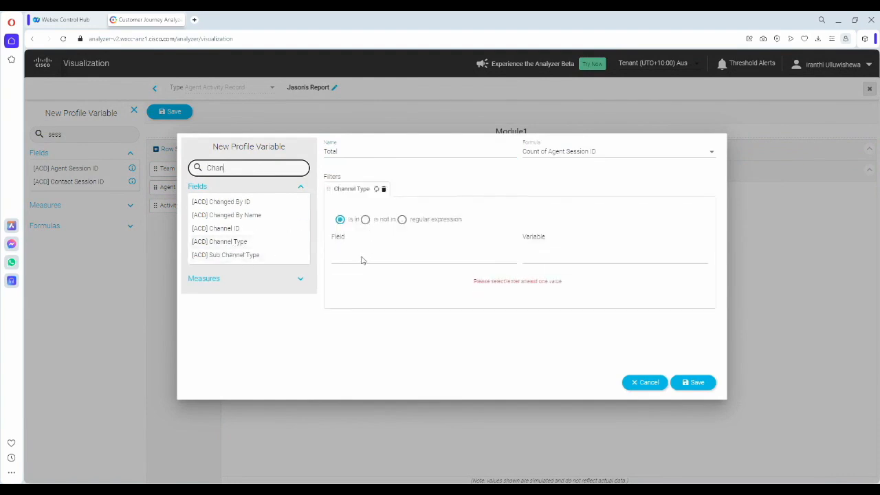
click(367, 254)
click(349, 362)
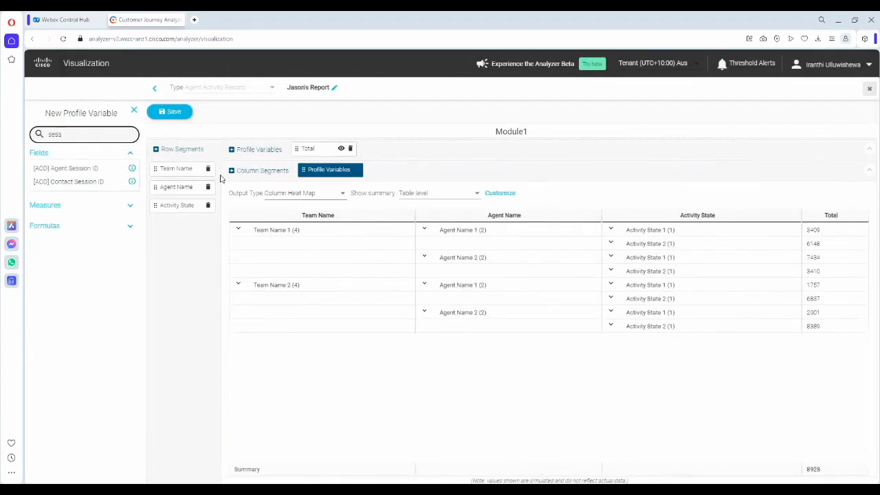
Add a second Agent Session ID count named Available, filtered to the Activity State available
click(90, 135)
drag(57, 175, 396, 156)
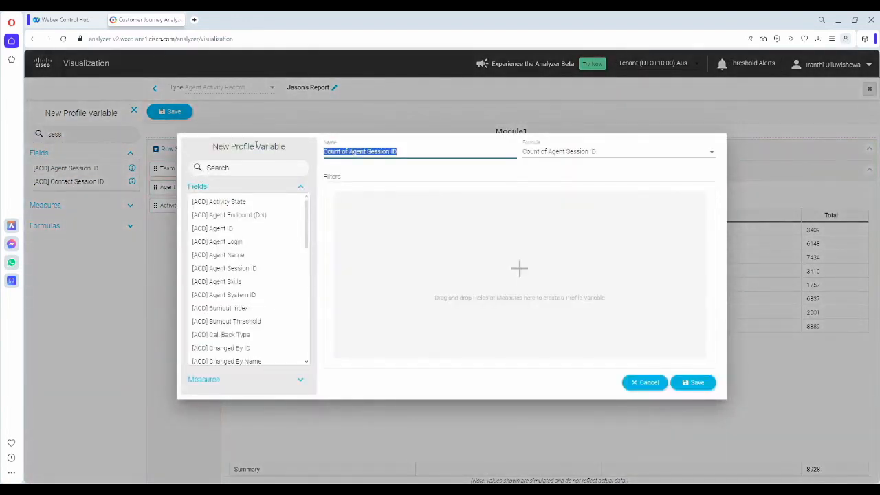
text(Available)
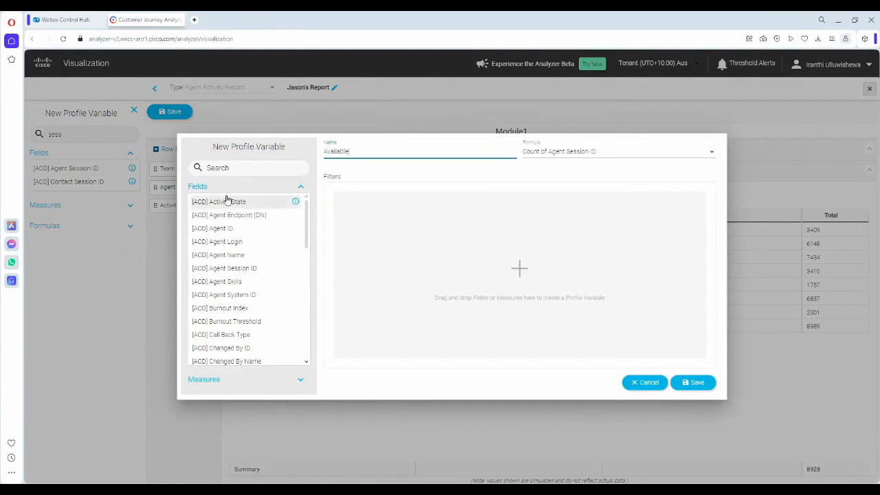
drag(227, 201, 403, 191)
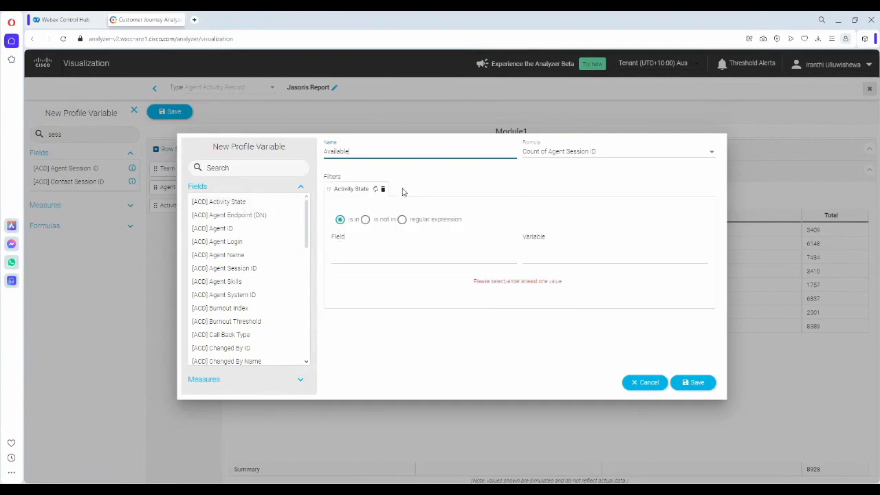
click(352, 256)
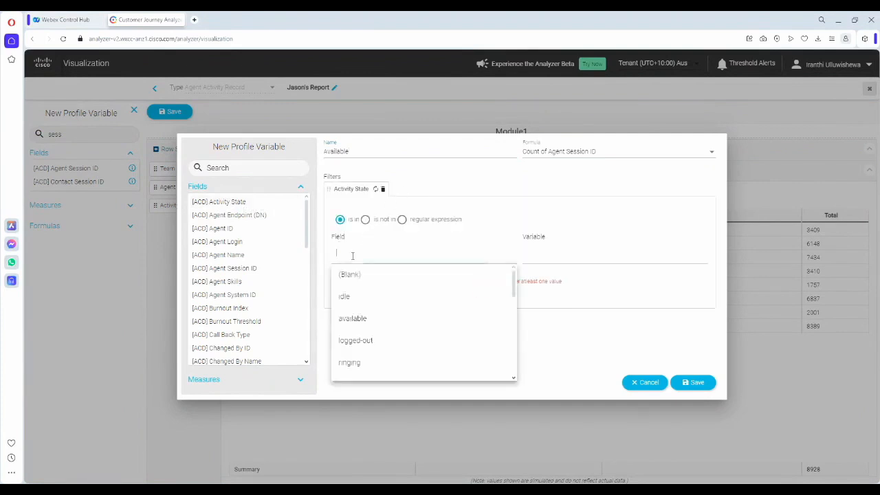
click(353, 318)
Add a Channel Type filter for telephony to the Available variable and save it
click(247, 167)
text(c)
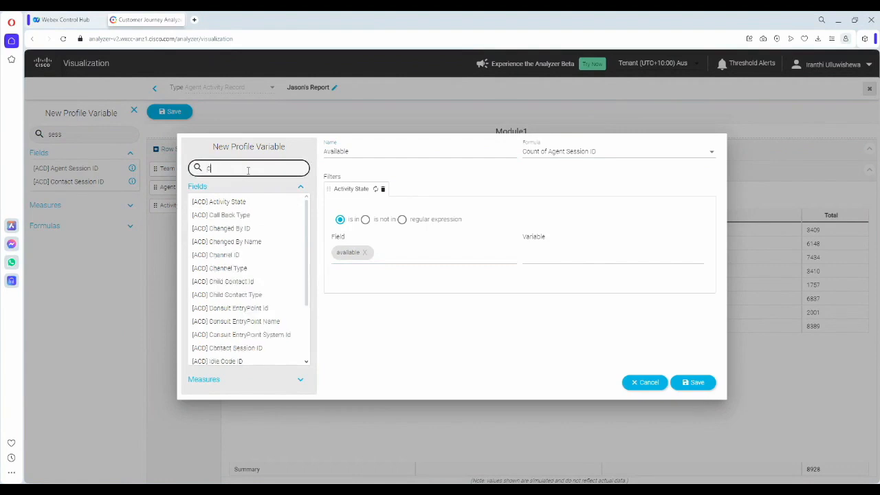
text(han)
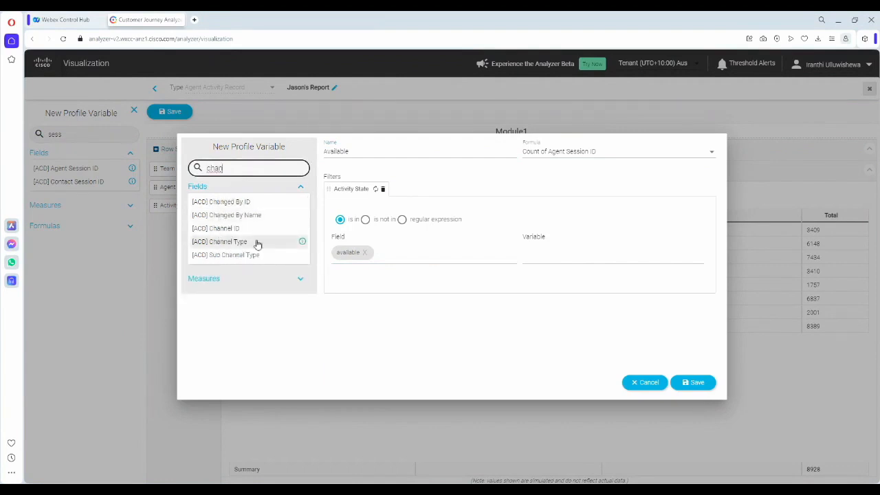
drag(257, 243, 411, 197)
click(358, 254)
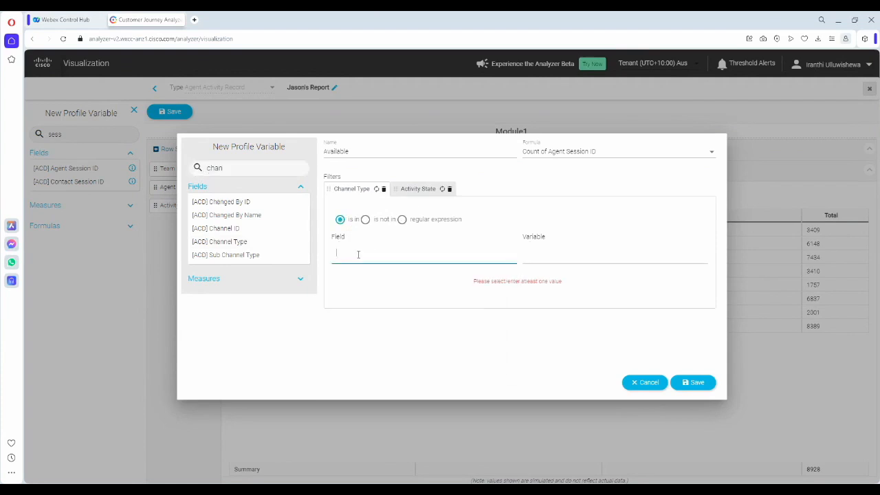
text(tele)
click(355, 275)
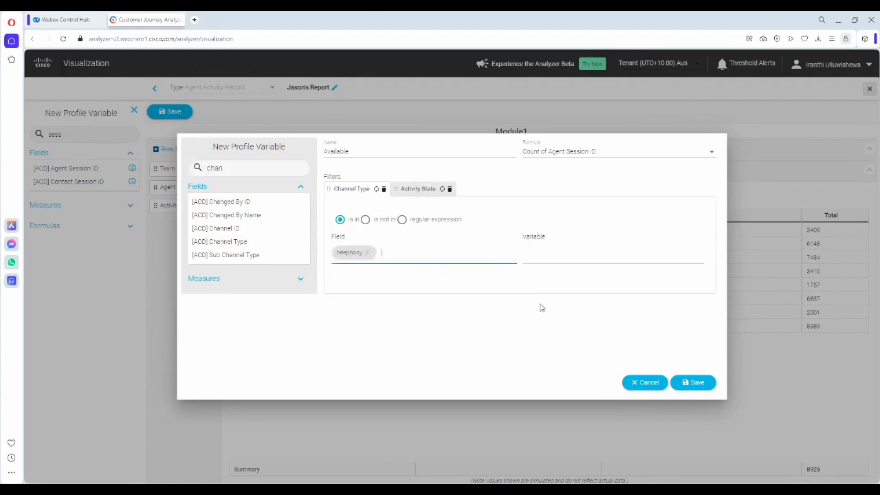
click(694, 388)
Add a third Agent Session ID count named Idle, filtered to the Activity State idle
drag(62, 168, 447, 149)
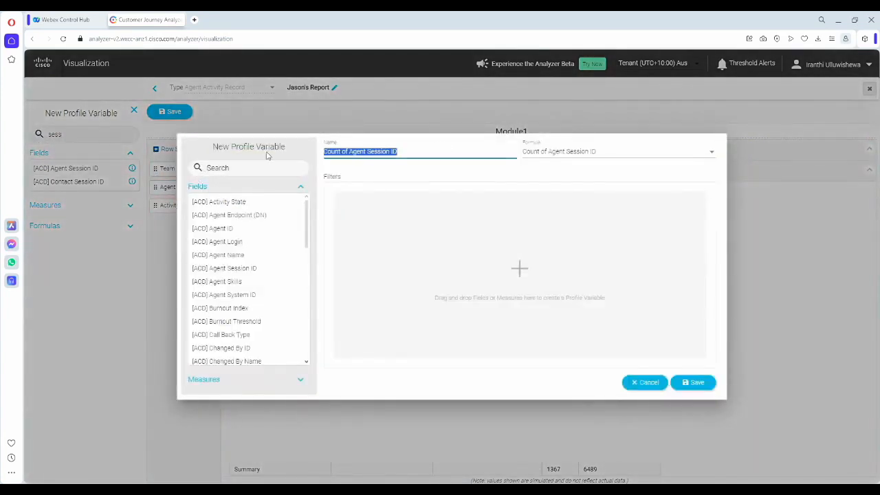
text(Idle)
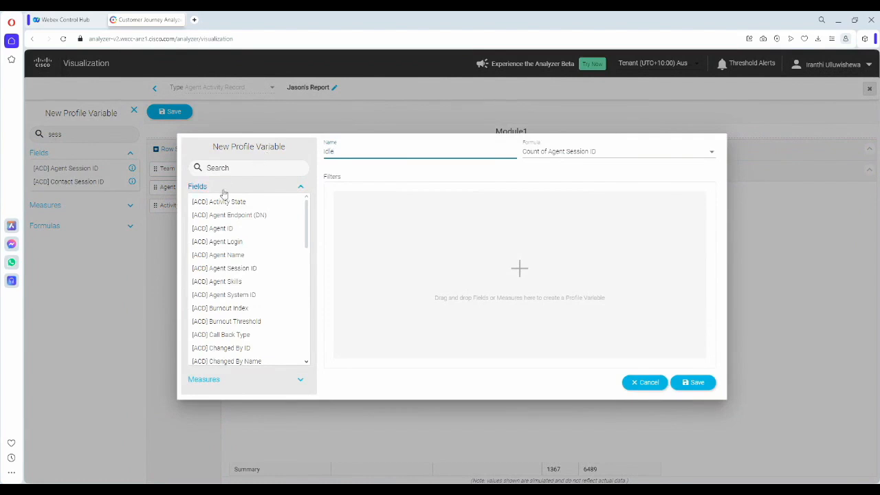
drag(221, 200, 396, 201)
click(358, 252)
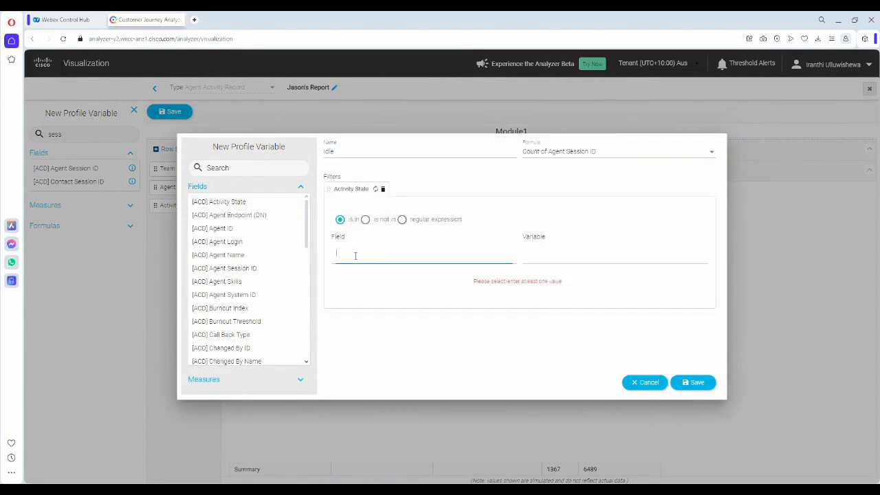
click(350, 295)
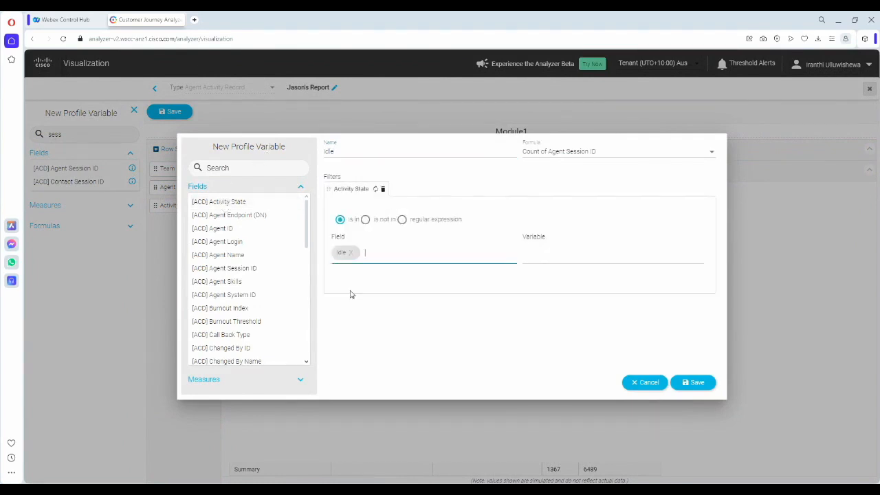
Add a Channel Type filter for telephony to the Idle variable and save it
click(240, 167)
text(chan)
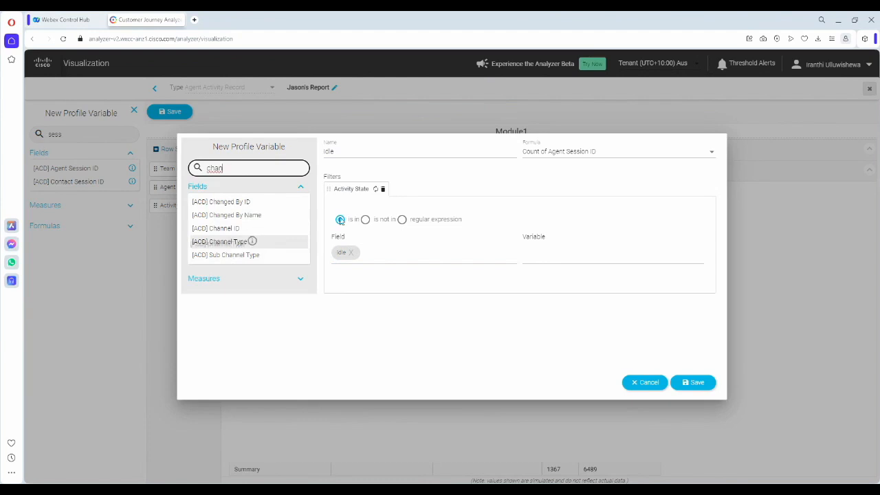
drag(340, 220, 342, 218)
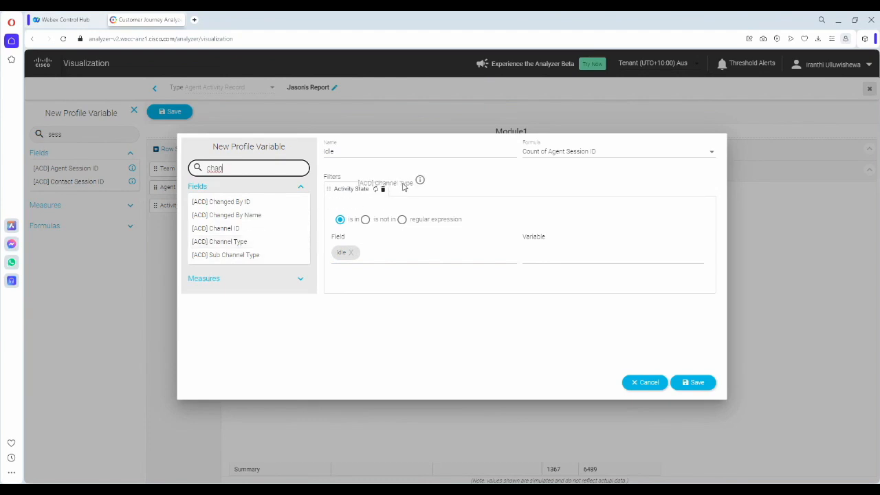
click(382, 253)
text(tele)
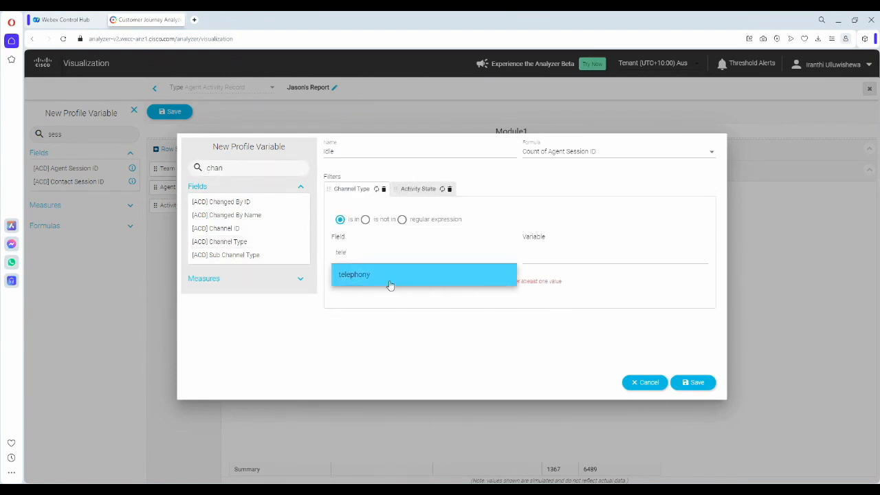
click(386, 278)
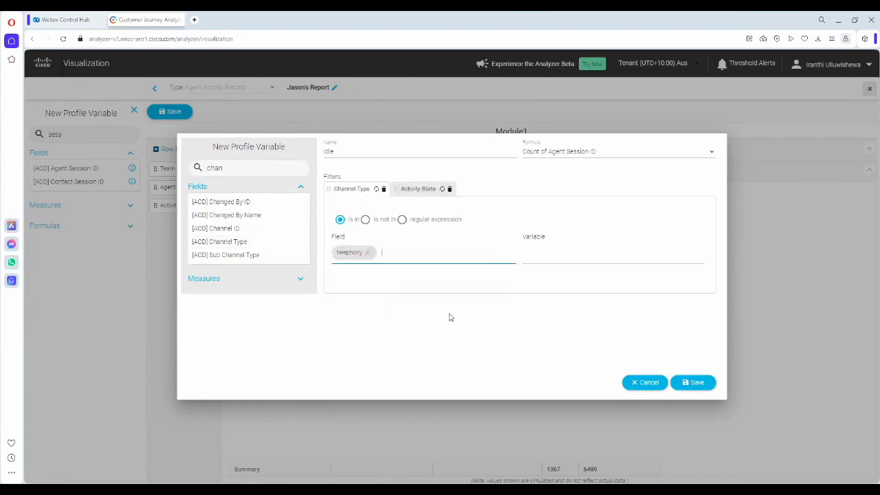
click(693, 382)
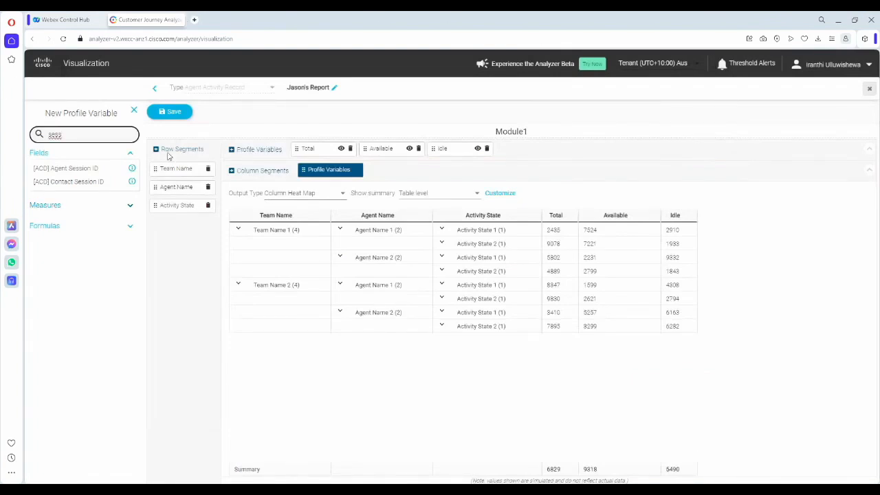
Add the Activity Start Timestamp measure as a profile variable with the Minimum Activity Start Timestamp formula and save it
click(184, 129)
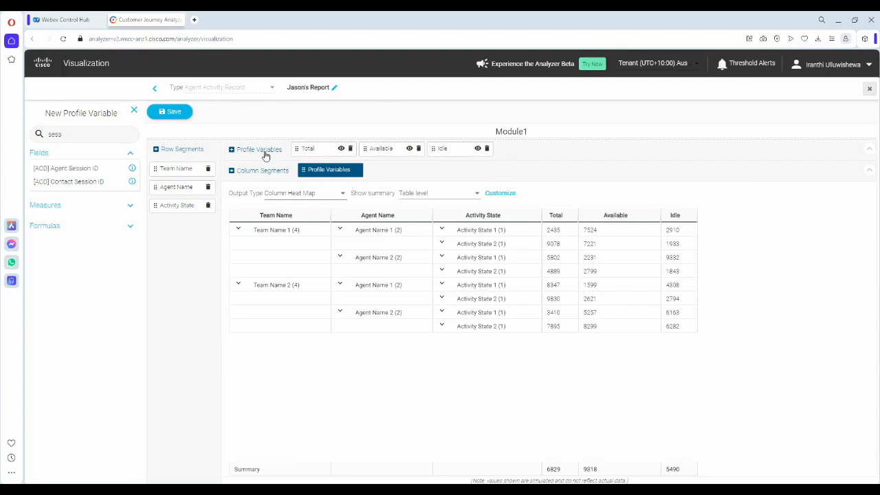
click(69, 136)
drag(69, 136, 16, 150)
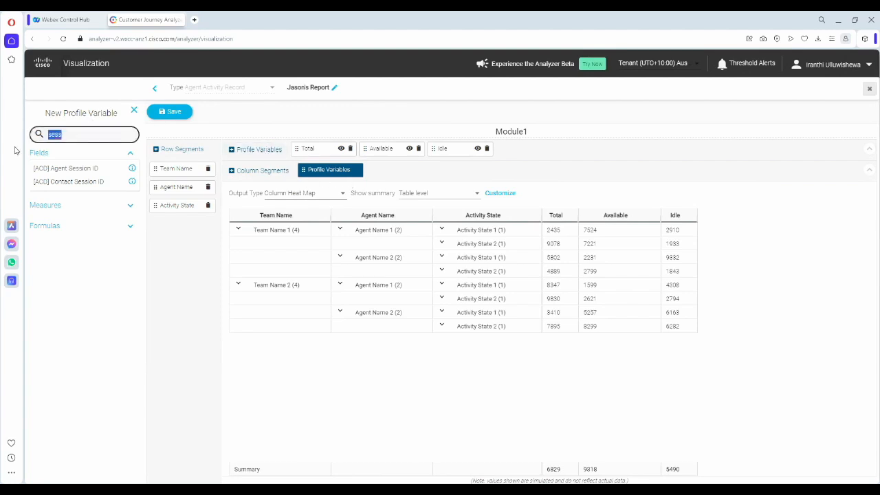
text(start)
click(40, 198)
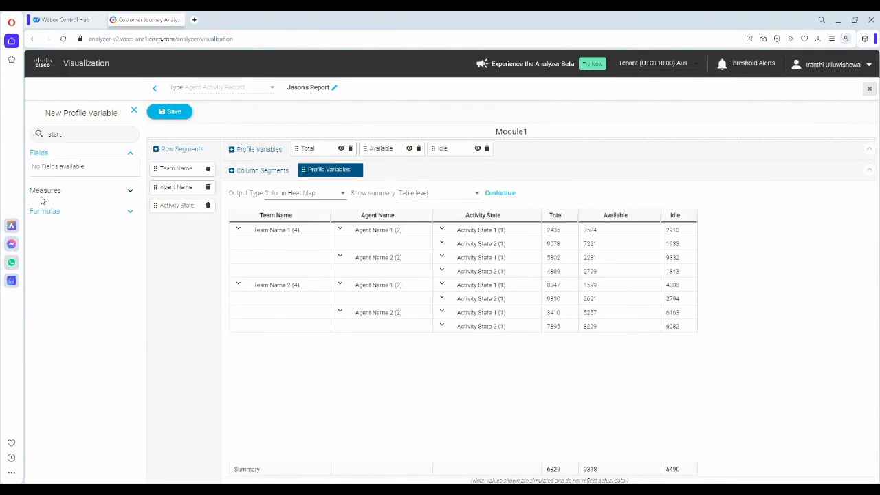
click(48, 196)
drag(73, 193, 578, 157)
click(660, 151)
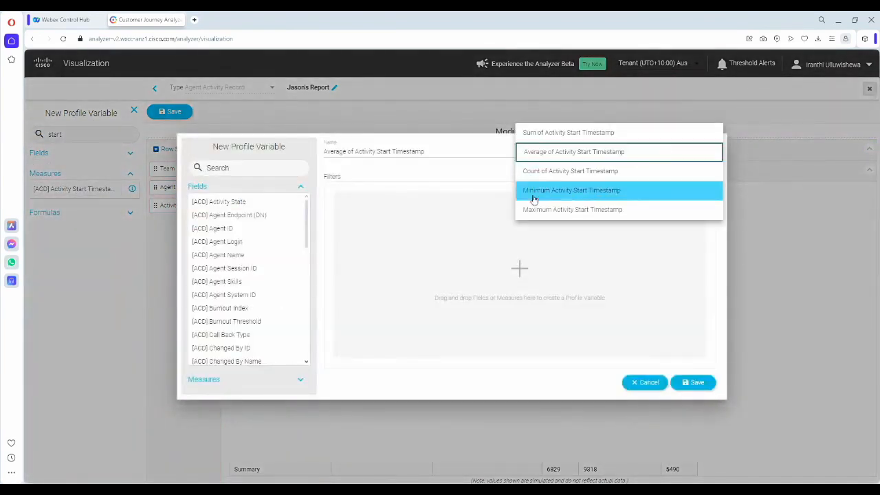
click(533, 194)
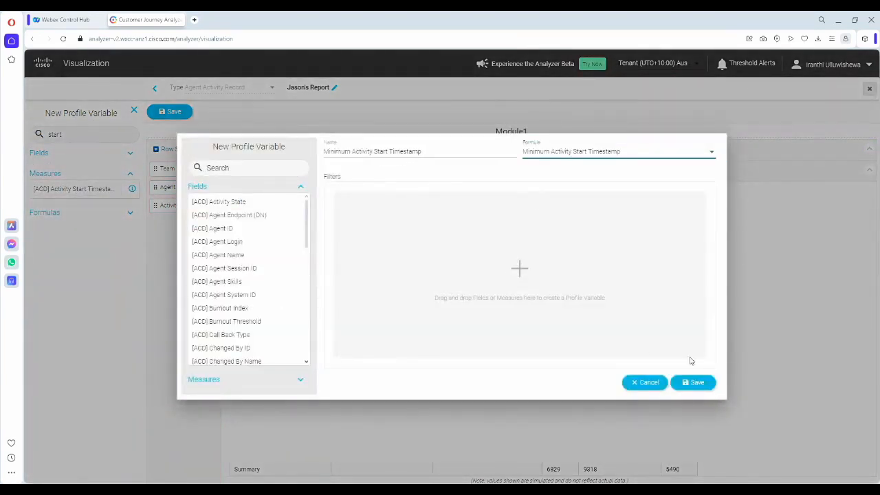
click(696, 384)
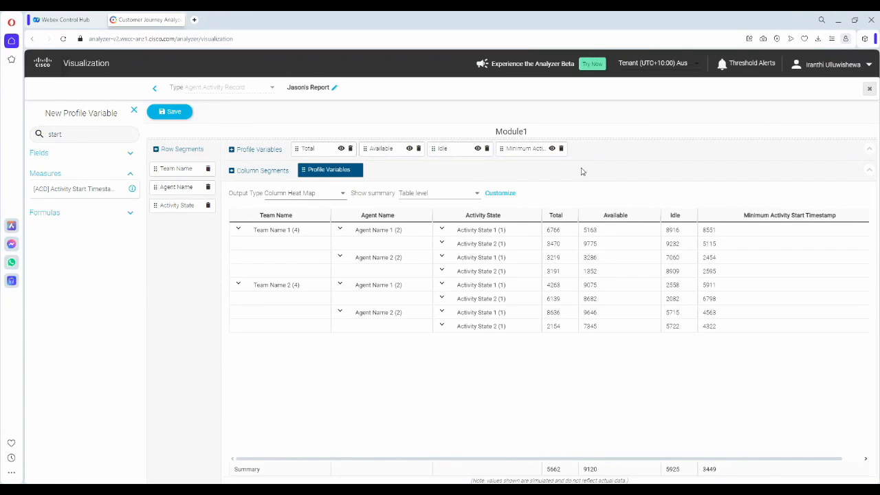
Start a new formula named Duration from the Minimum Activity Start Timestamp profile variable
right_click(519, 149)
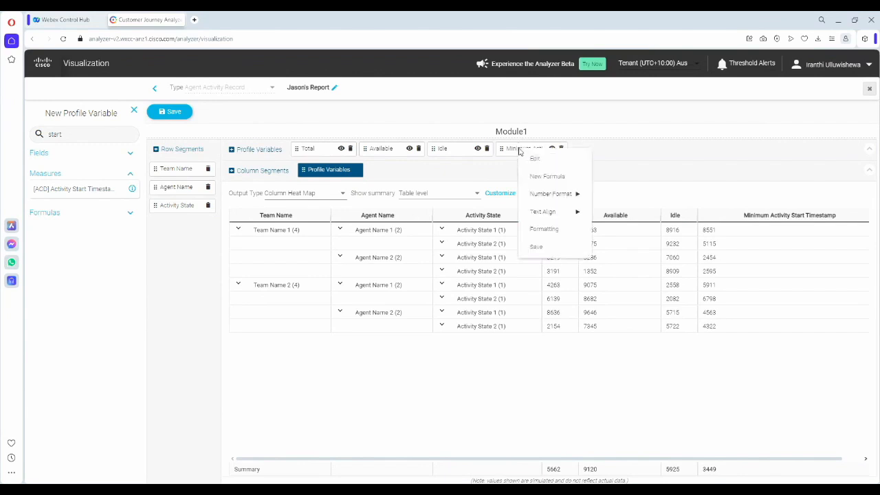
click(552, 177)
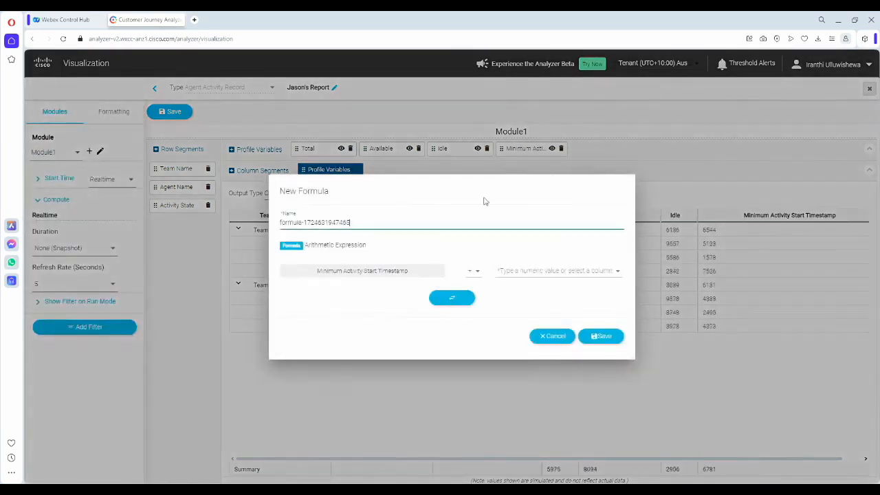
drag(351, 222, 232, 222)
text(D)
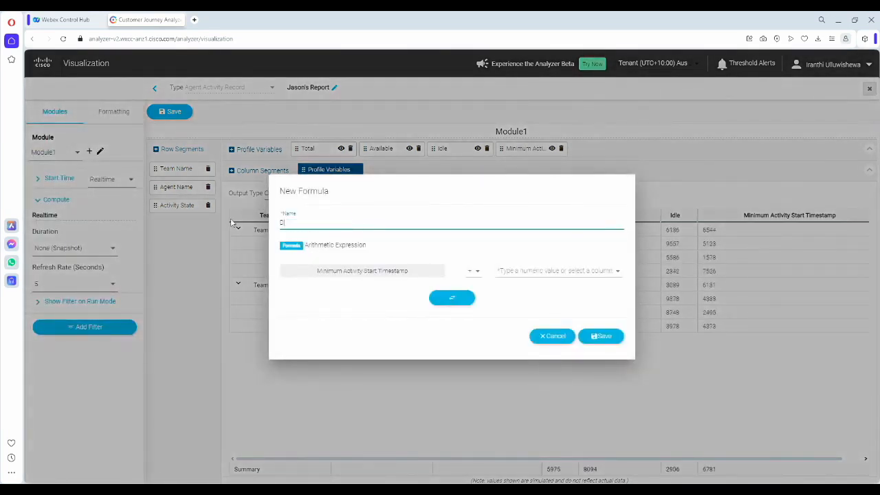
text(uration)
click(410, 276)
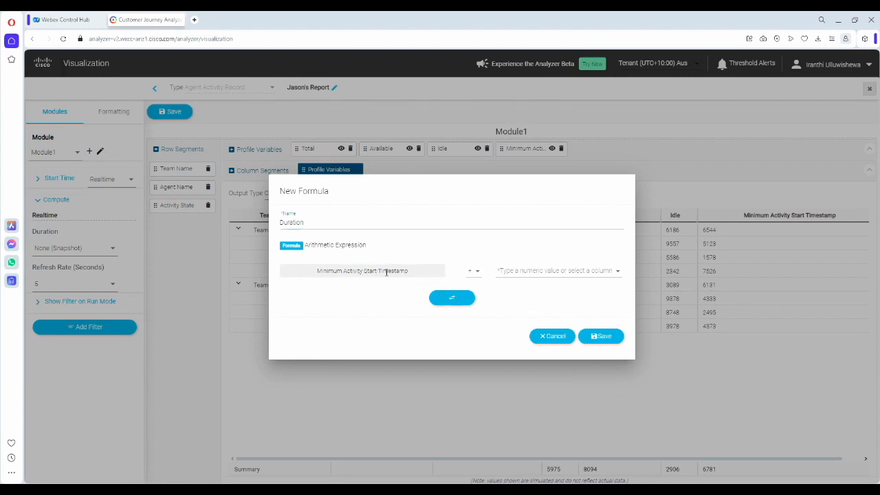
Define the Duration formula as Current Timestamp minus Minimum Activity Start Timestamp and save it
click(450, 301)
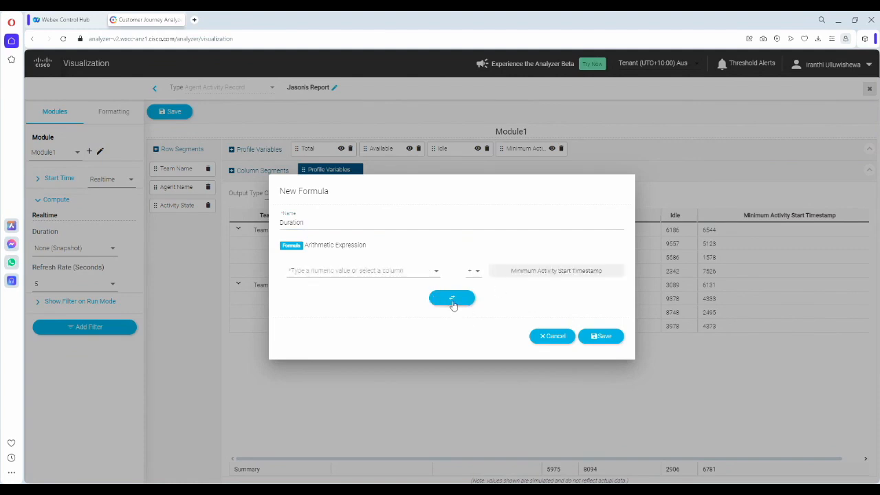
click(435, 273)
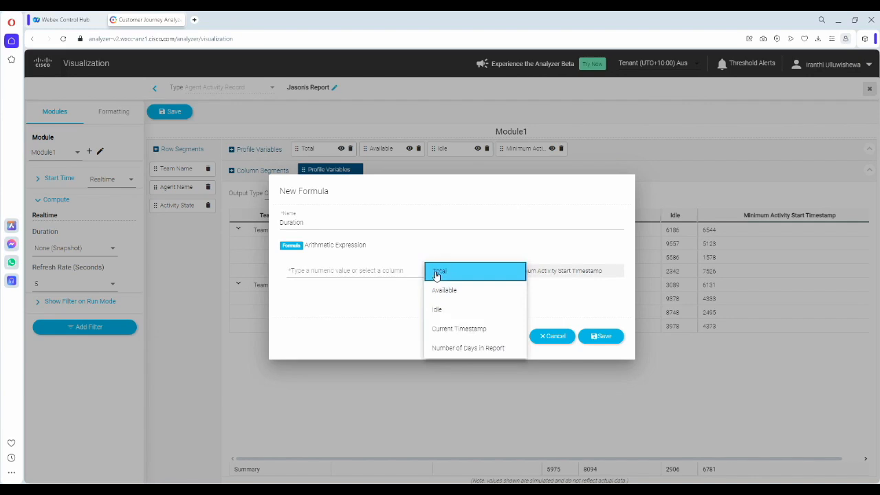
click(447, 329)
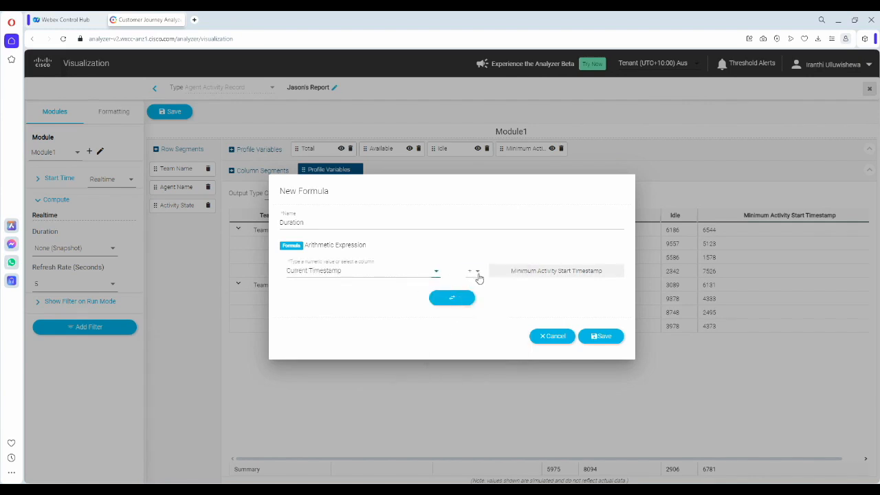
click(479, 277)
click(474, 296)
click(602, 337)
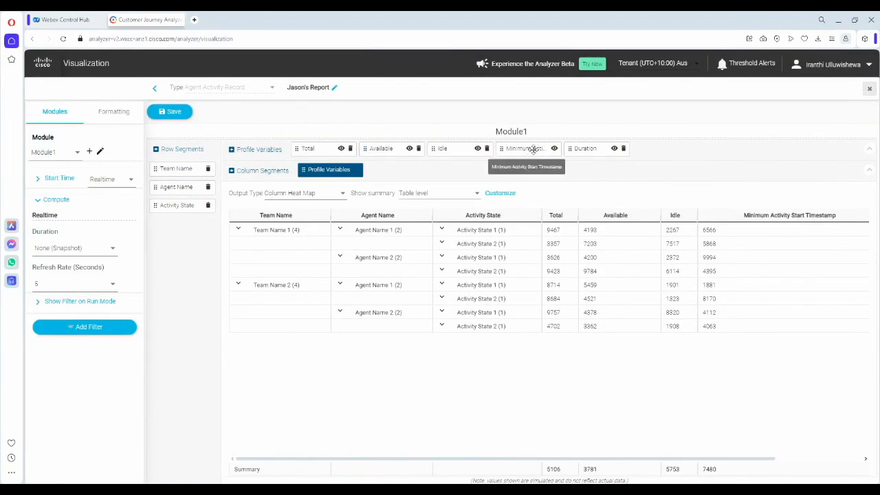
Hide the Minimum Activity Start Timestamp variable and set the Duration variable's number format to the HH:MM:SS duration format
click(554, 149)
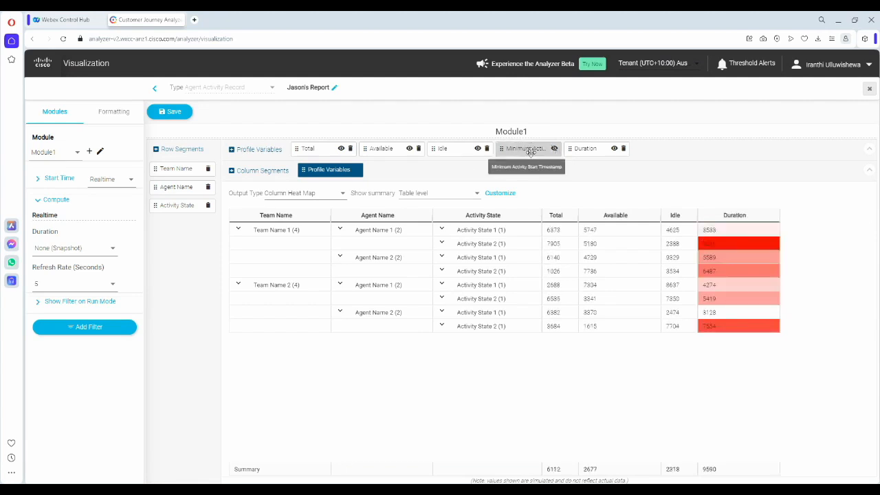
click(585, 150)
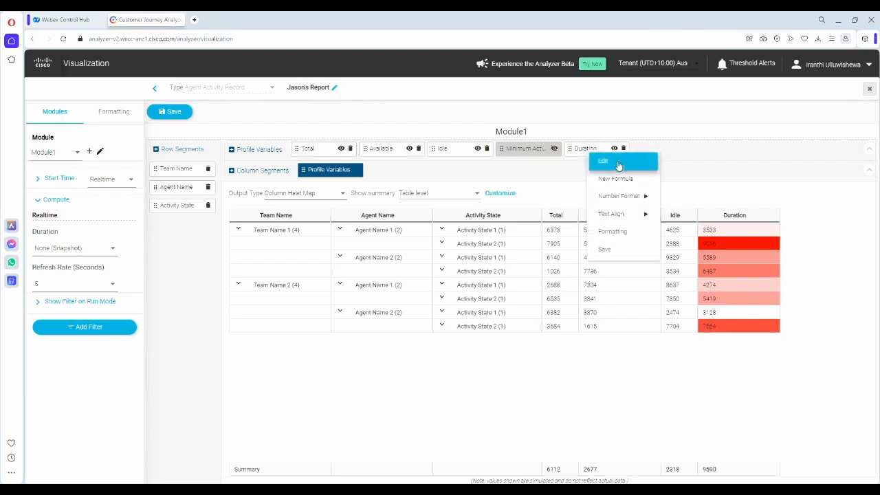
mouse_move(622, 195)
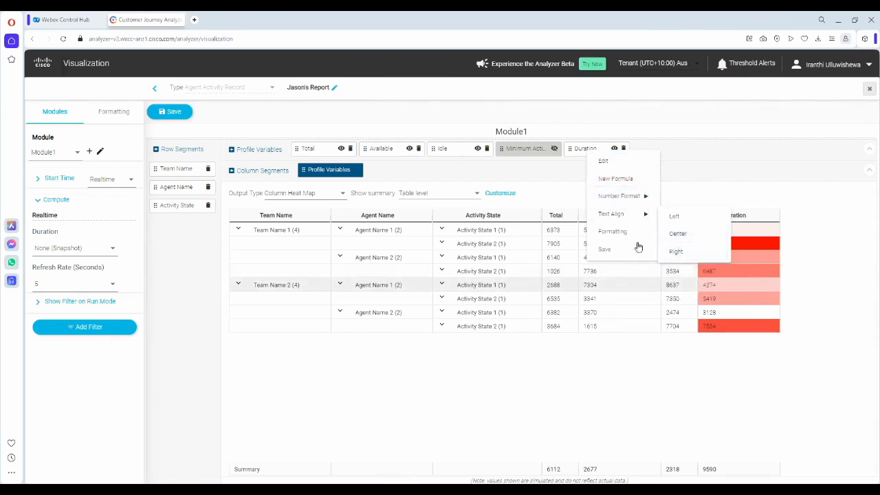
mouse_move(622, 196)
mouse_move(701, 208)
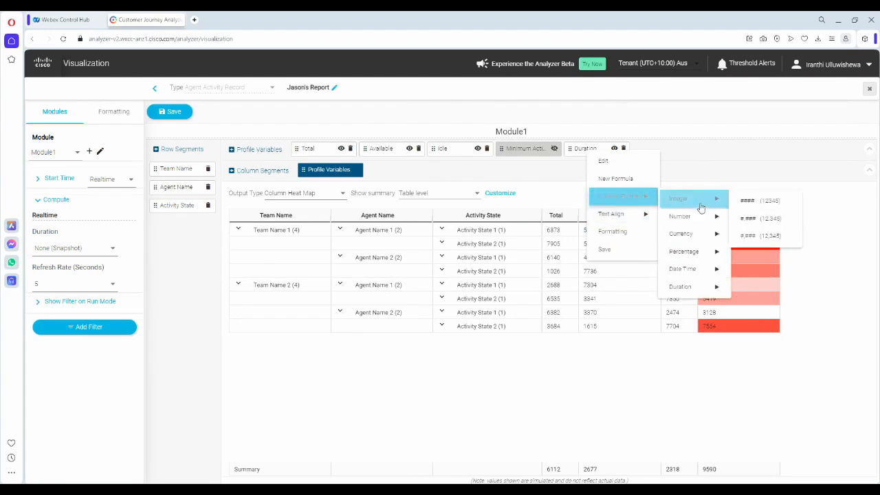
mouse_move(681, 287)
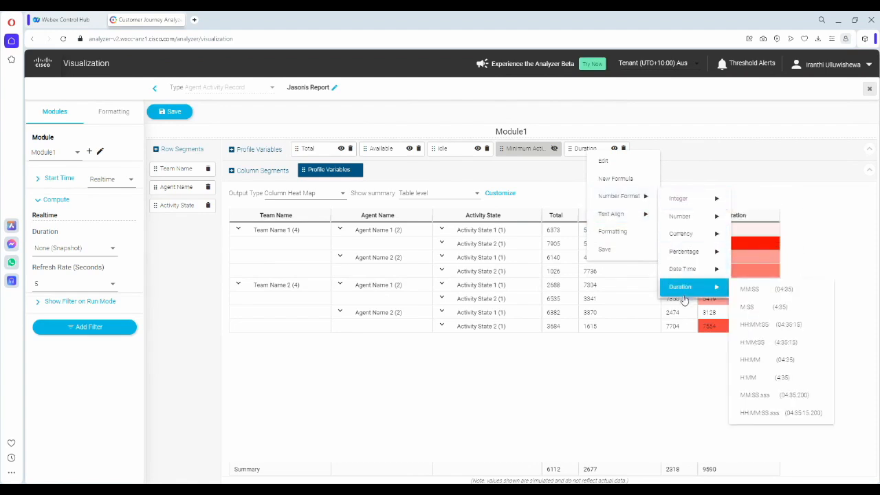
click(758, 324)
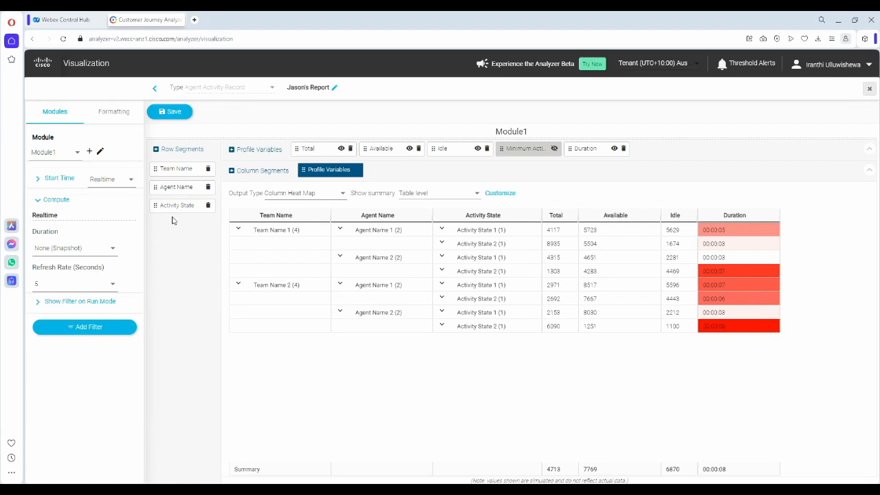
Add Idle Code ID as a row segment below Activity State
click(184, 150)
click(76, 135)
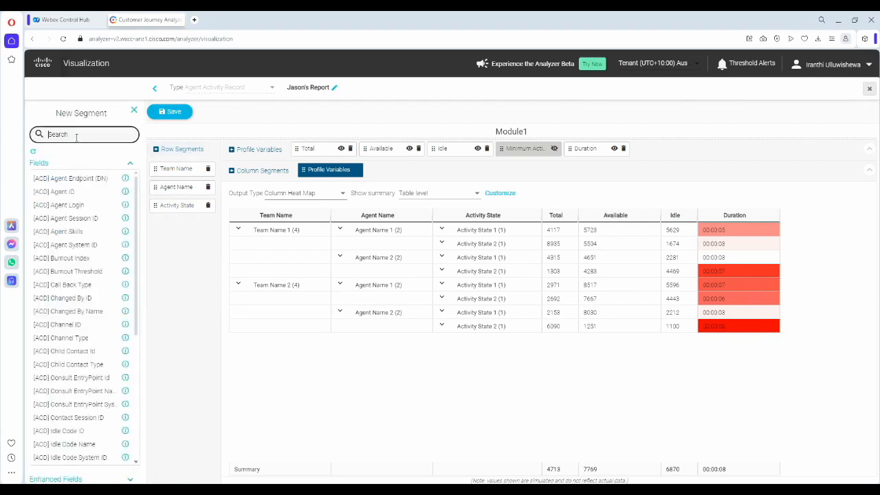
text(idl)
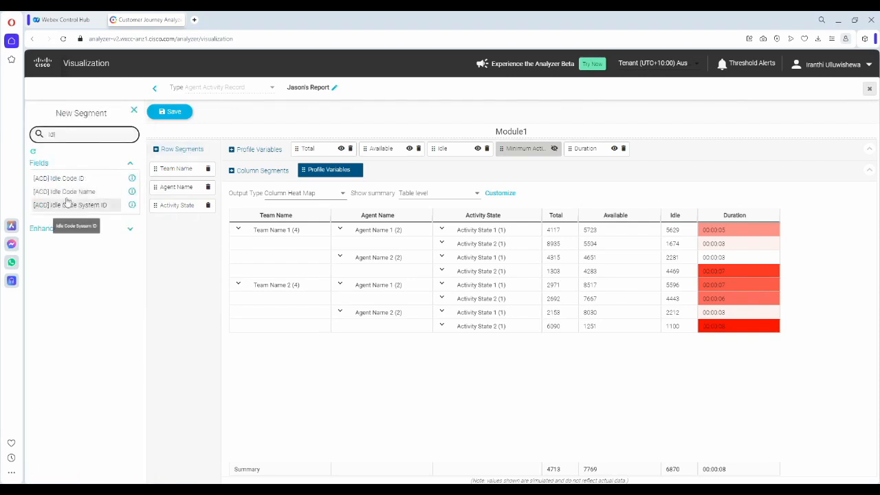
drag(75, 181, 193, 219)
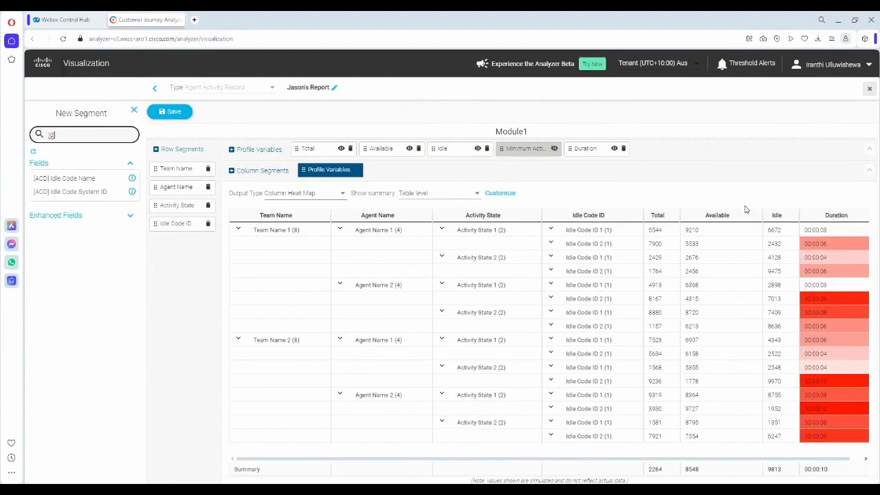
Save the agent activity report in a new folder named with the report owner's first name
click(172, 112)
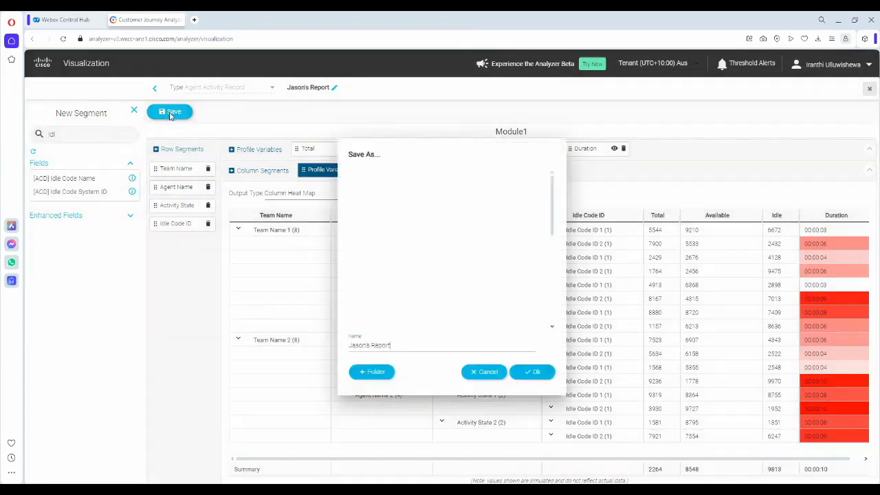
click(376, 371)
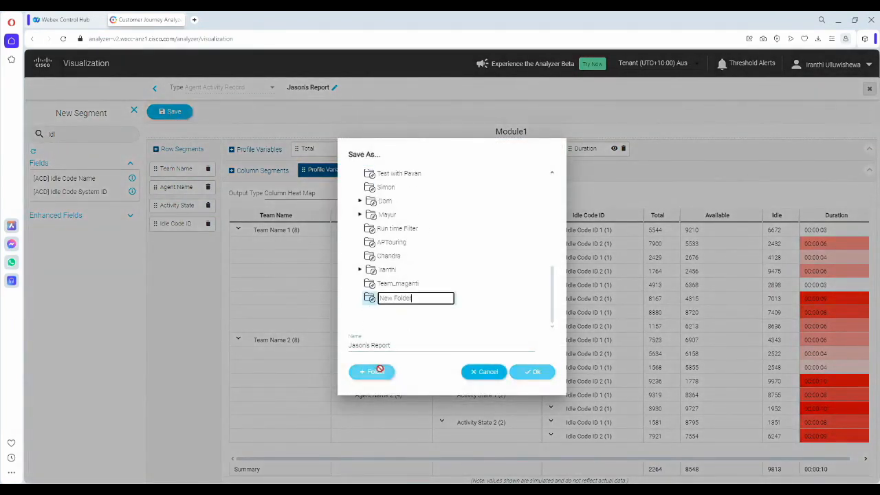
text(Jason)
click(368, 301)
click(536, 375)
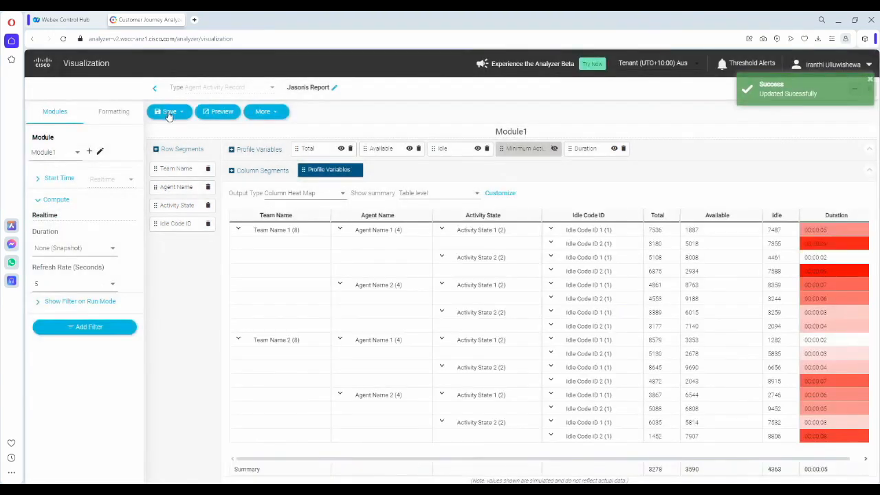
Preview the agent activity report, narrow its Team Name and Activity State columns, and close the preview
click(212, 113)
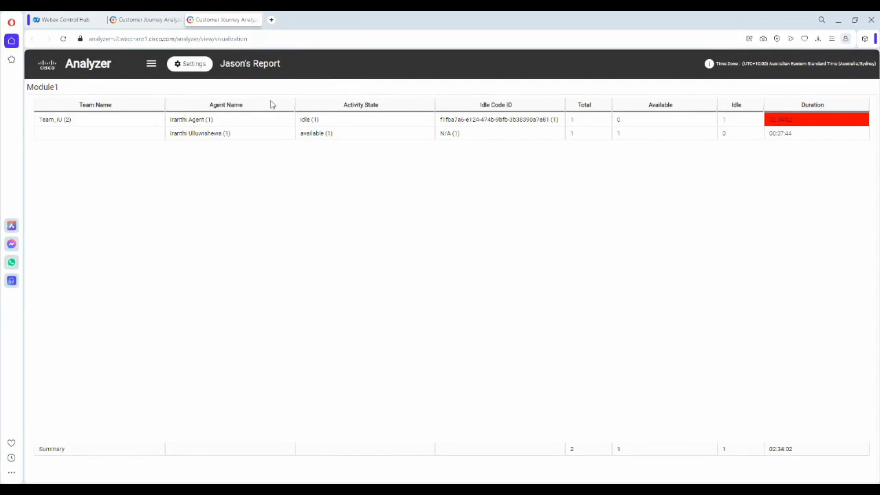
drag(162, 103, 116, 101)
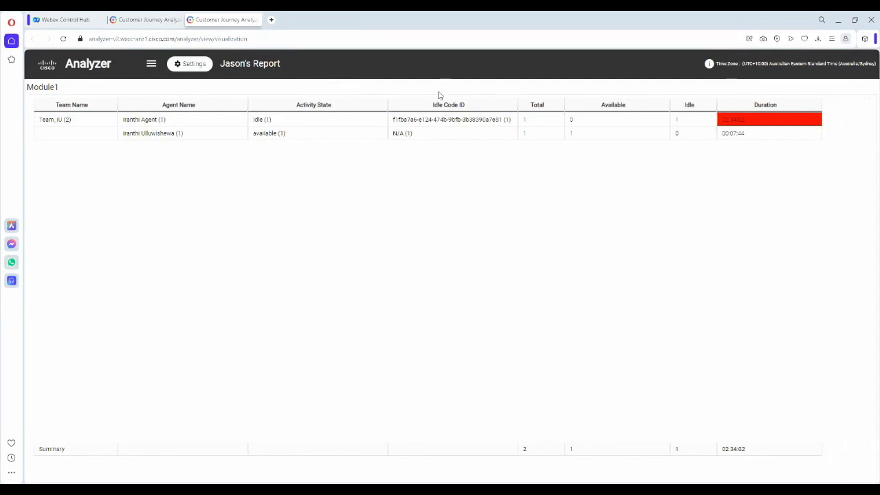
drag(387, 104, 347, 104)
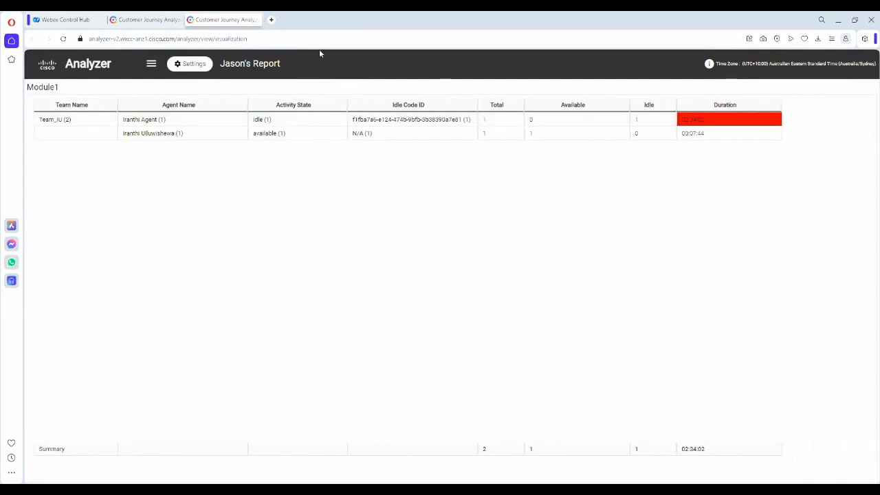
click(258, 19)
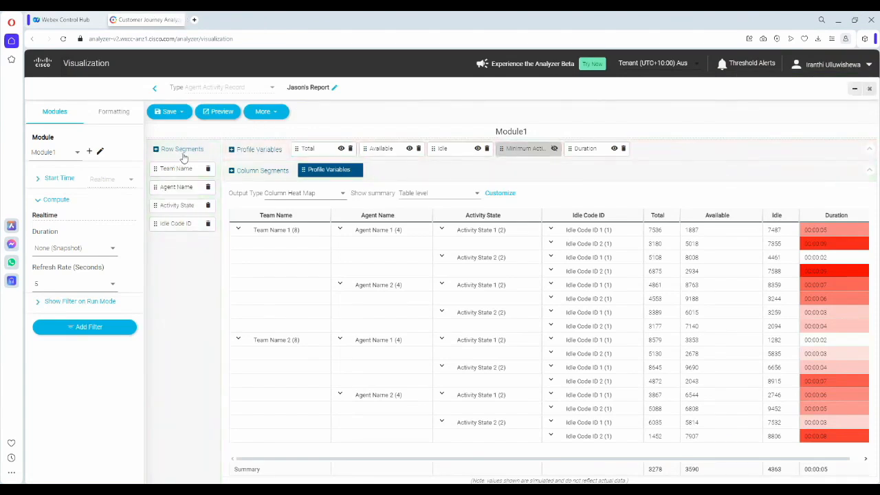
Replace the Idle Code ID row segment with Idle Code Name
click(182, 149)
click(115, 135)
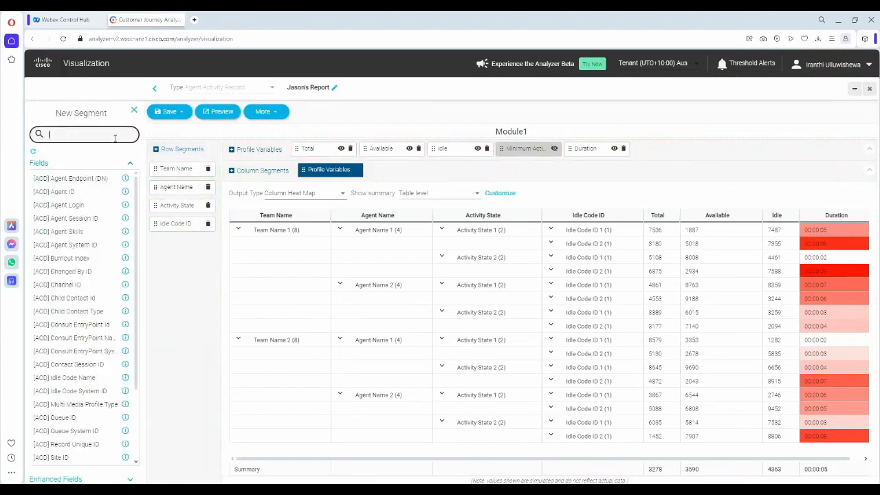
text(Idle co)
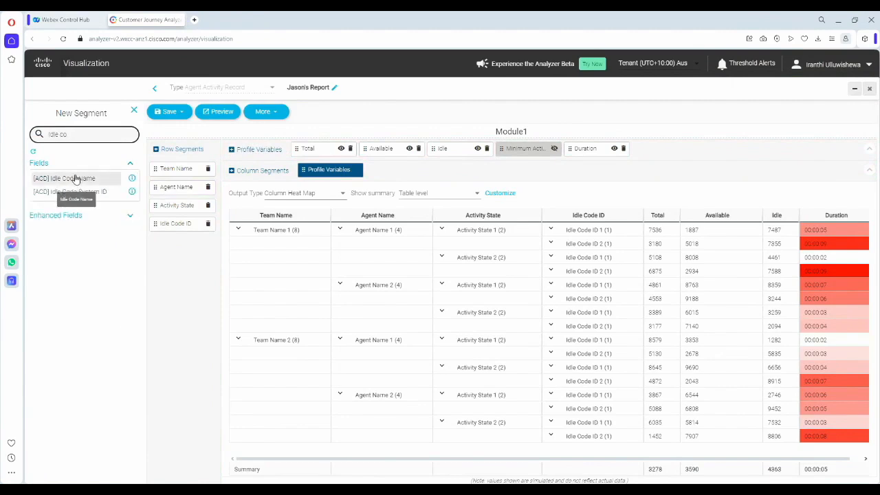
drag(72, 181, 185, 244)
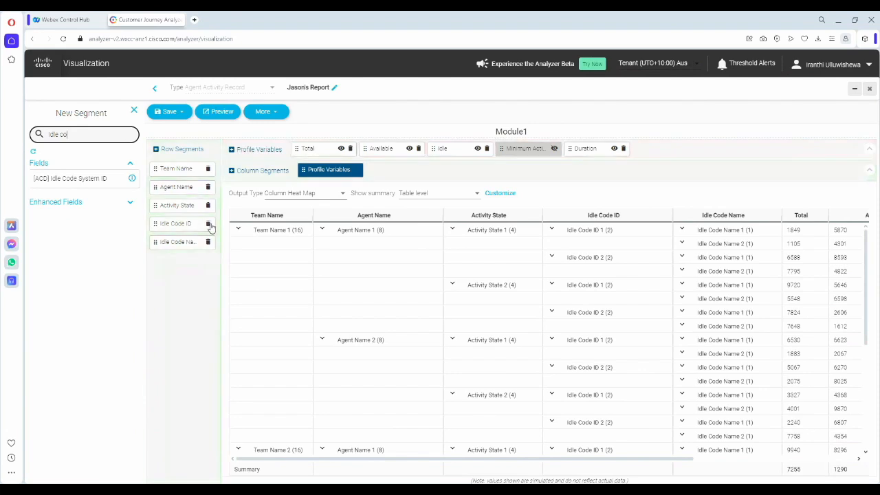
click(207, 224)
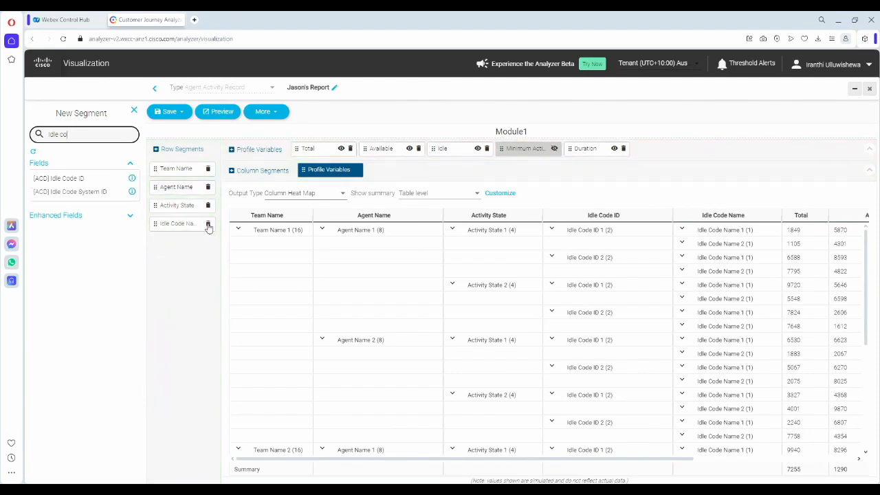
Save the updated agent activity report and preview it with the new row segment
click(169, 112)
click(170, 133)
click(217, 113)
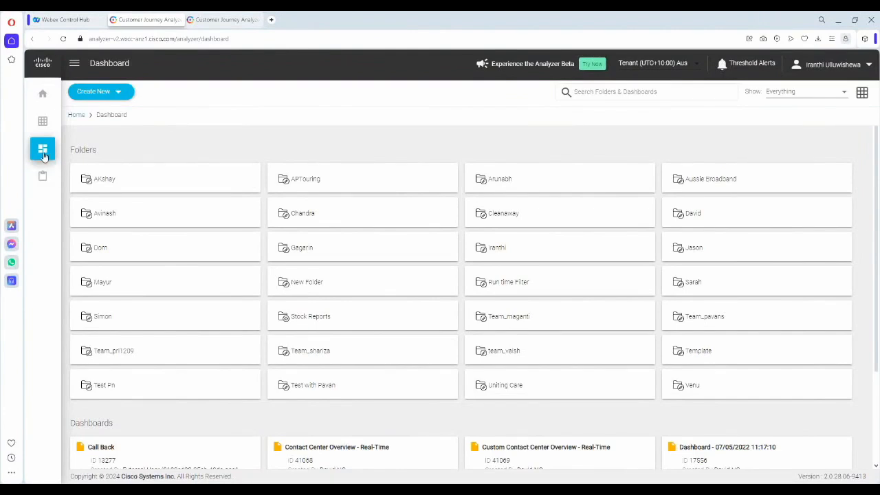
Create a new dashboard and name it Combined Dashboard
click(101, 93)
click(97, 108)
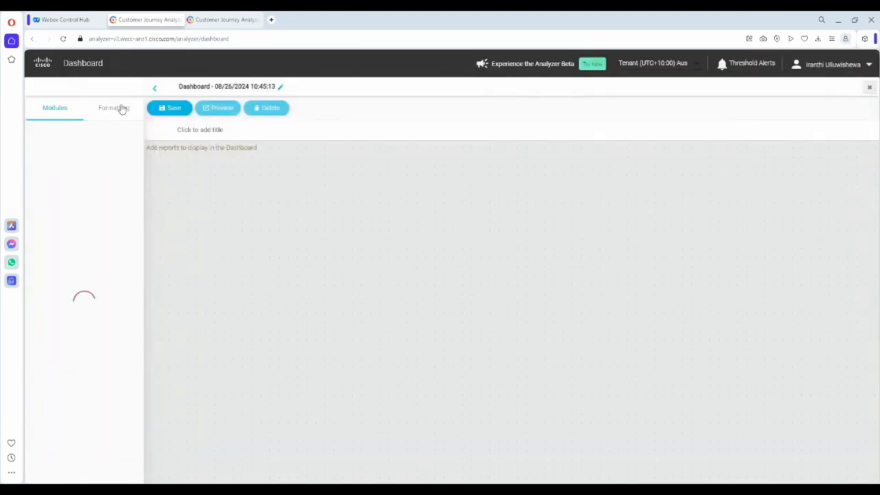
click(281, 87)
drag(308, 88, 165, 90)
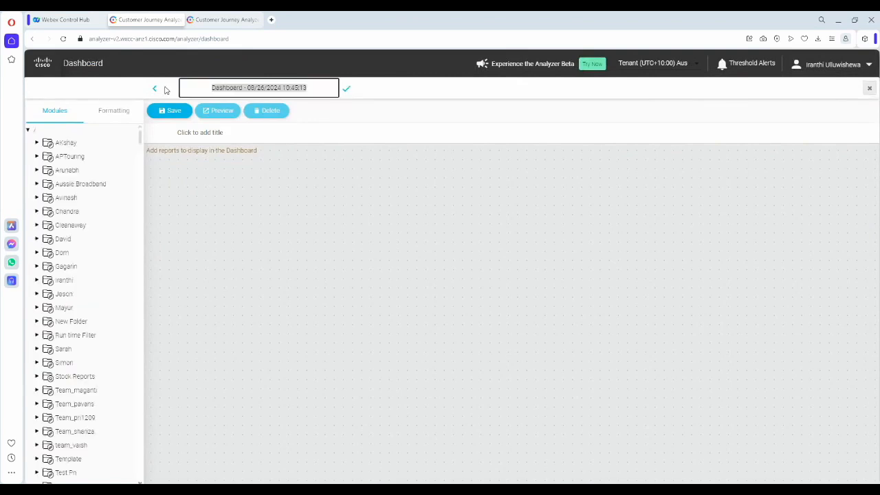
text(Combined Dashboard)
click(346, 88)
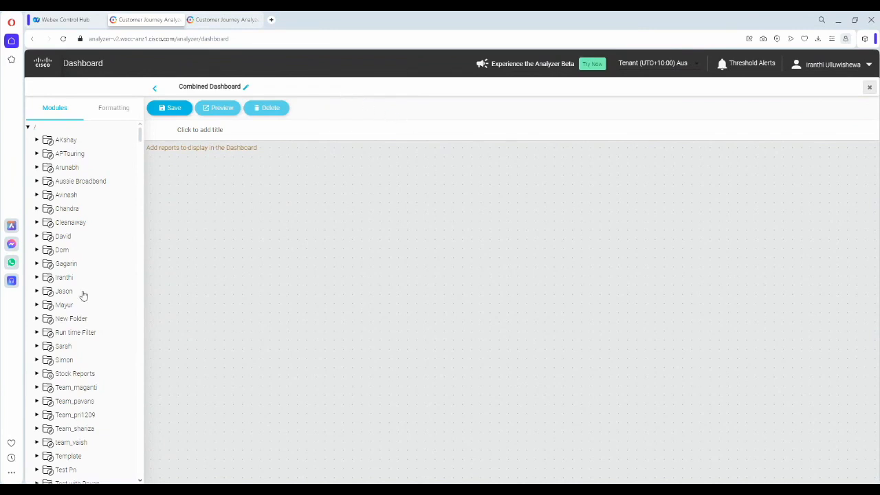
Add the saved queue report and its line chart copy to the dashboard, side by side
scroll(83, 295, down, 1)
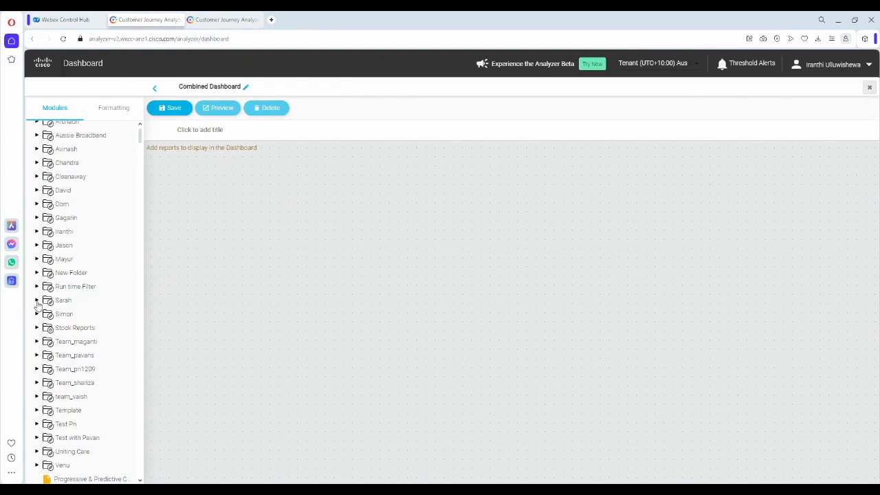
click(37, 303)
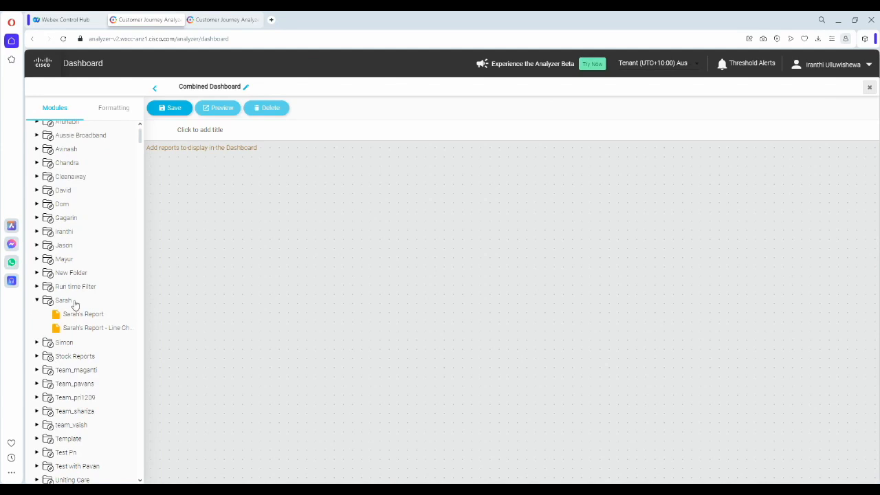
drag(66, 315, 200, 208)
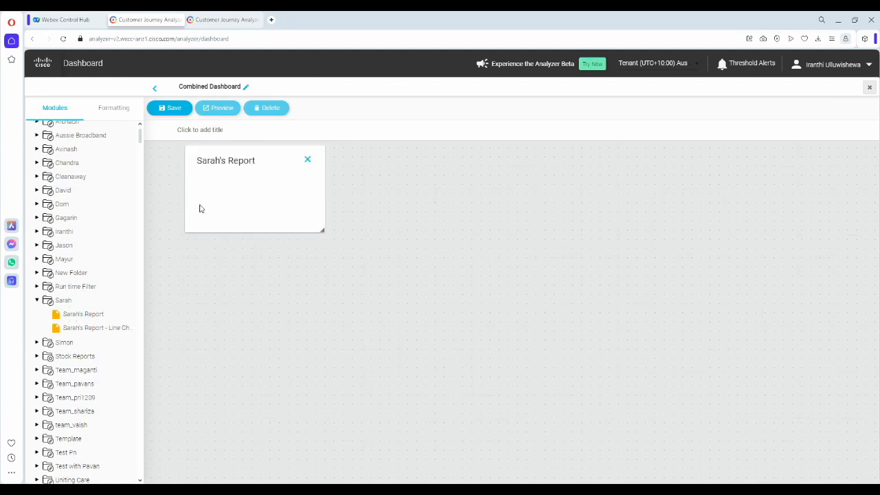
drag(82, 329, 530, 186)
Align the queue report with the dashboard's left edge and enlarge both reports to fill the width side by side
drag(248, 157, 210, 164)
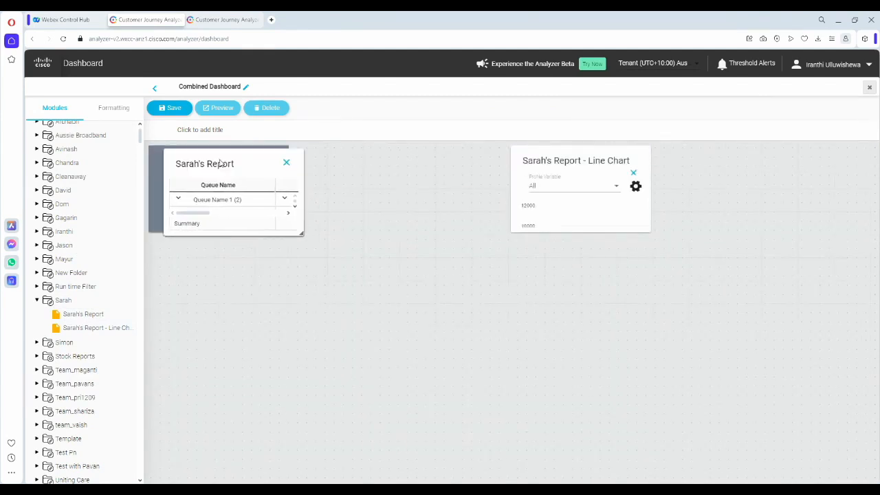
drag(287, 232, 506, 370)
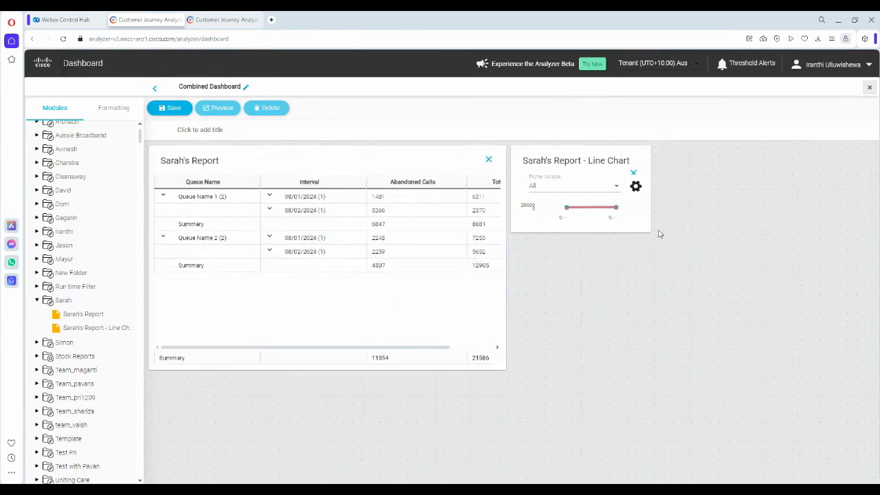
drag(647, 231, 876, 347)
Save Combined Dashboard in the root folder and preview it
click(168, 110)
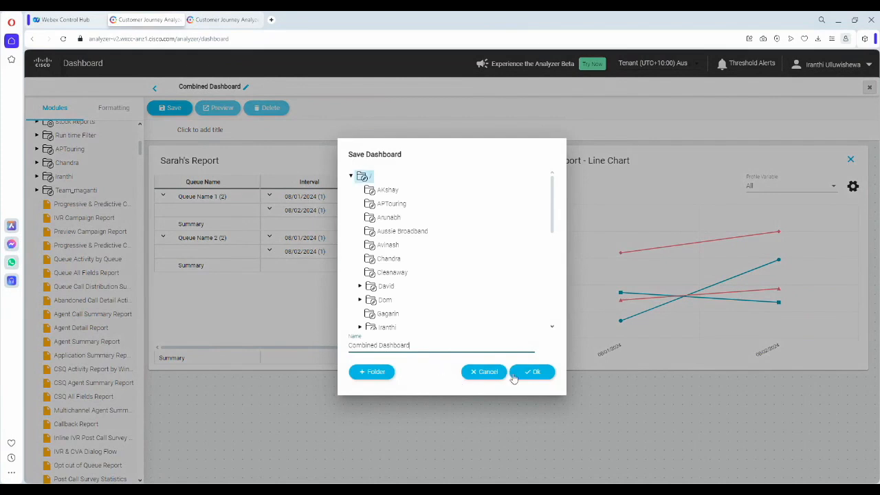
click(533, 371)
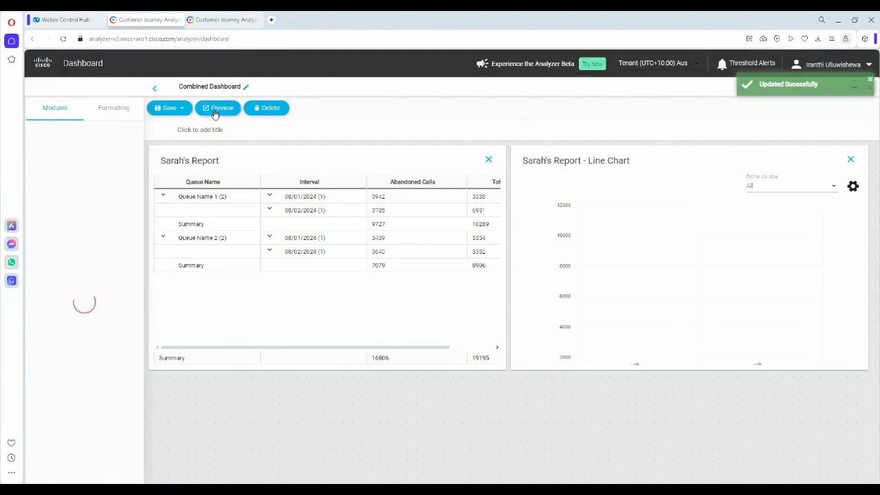
click(217, 109)
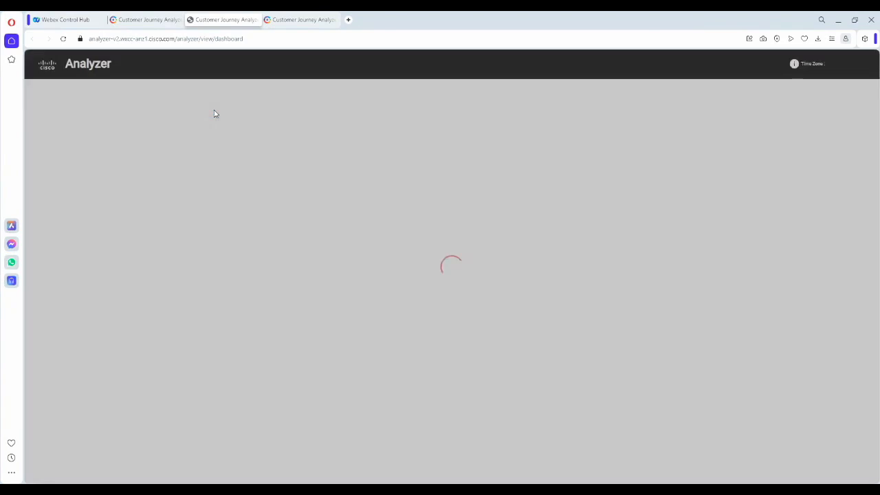